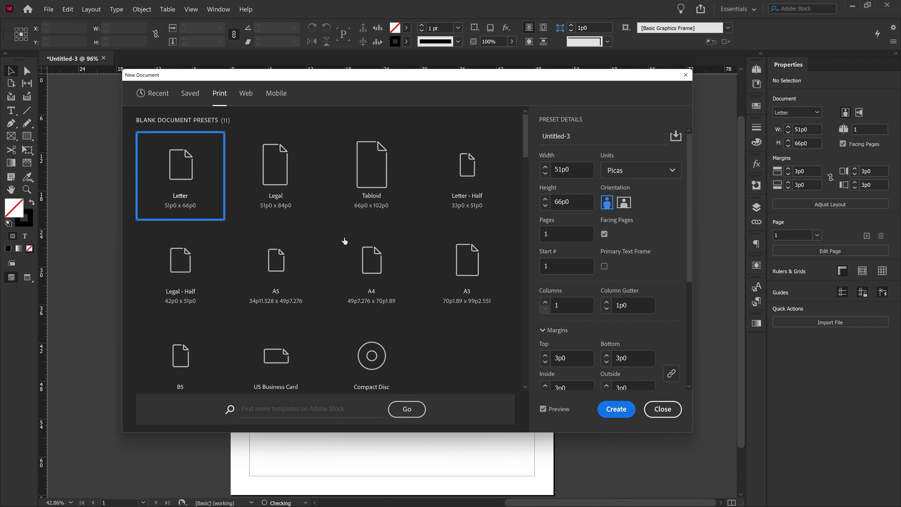
Step: Choose the A4 print preset for the new document and set its units to centimetres
click(363, 266)
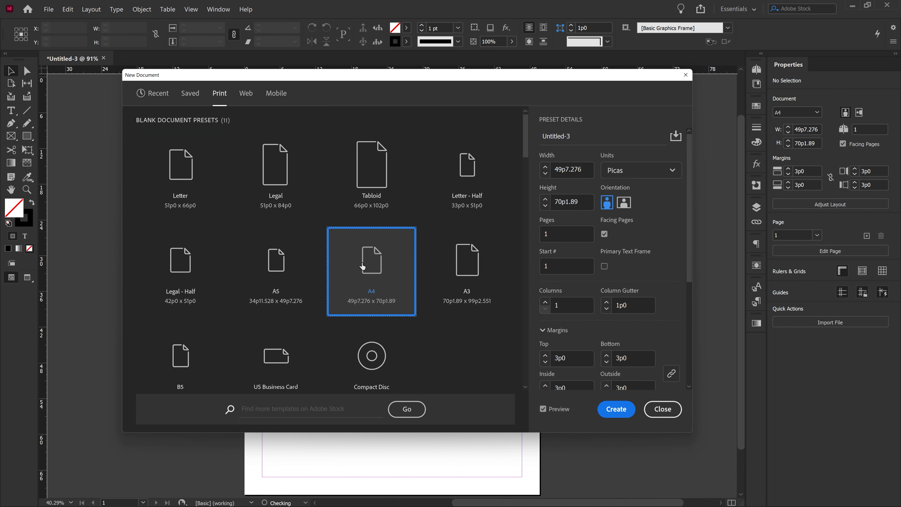
click(645, 171)
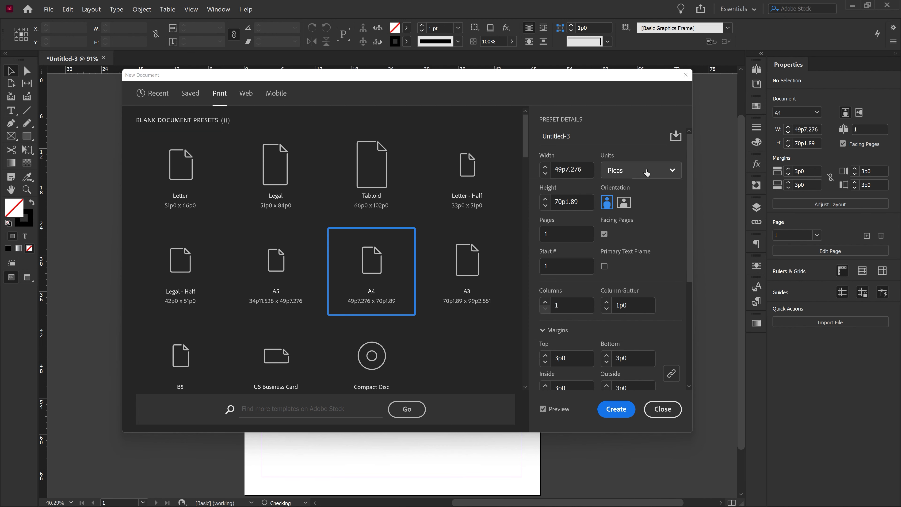
click(633, 258)
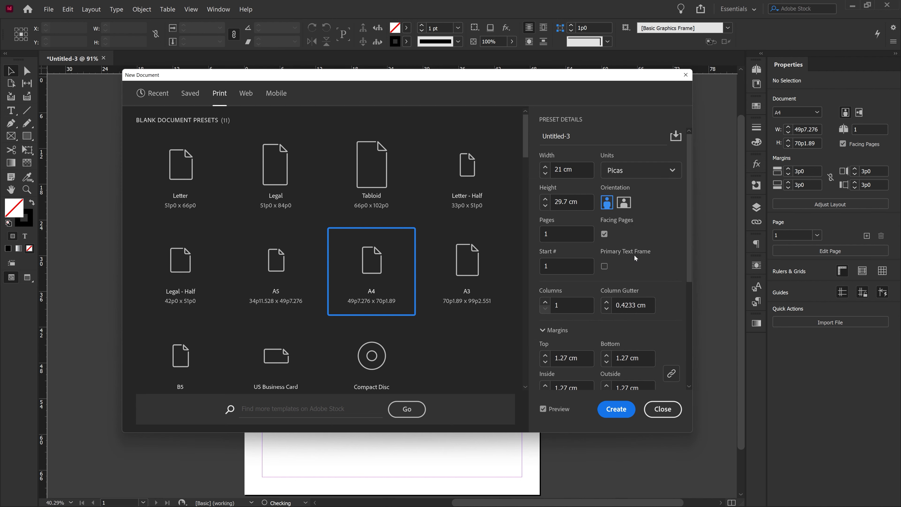
Step: Set the new document to landscape orientation with facing pages turned off and 2 pages
click(624, 203)
click(604, 234)
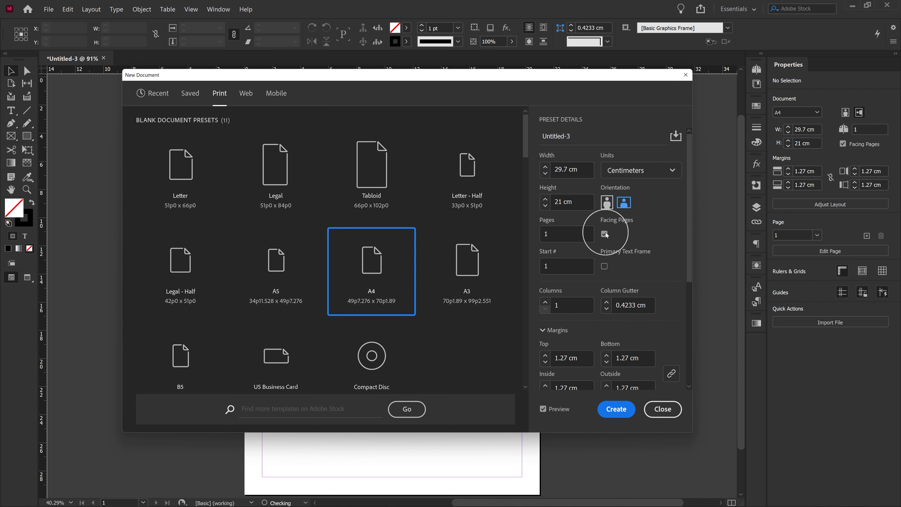
double_click(543, 233)
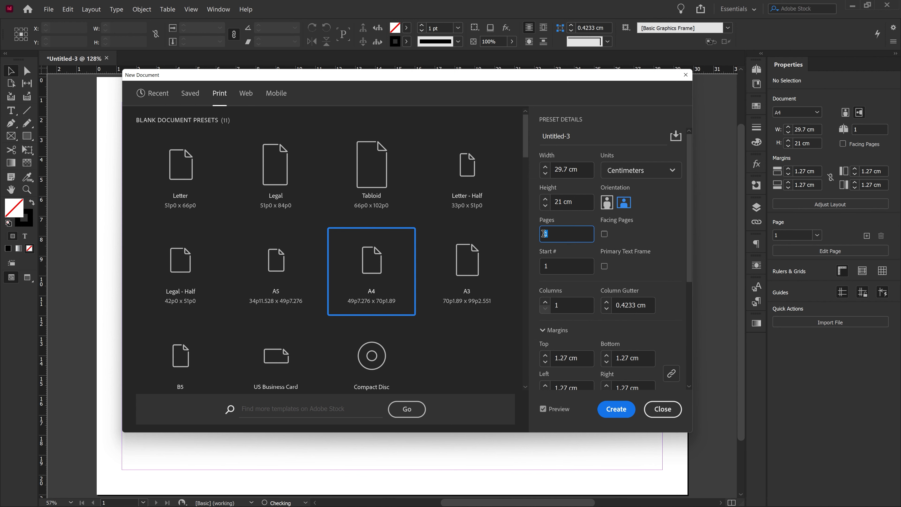
text(2)
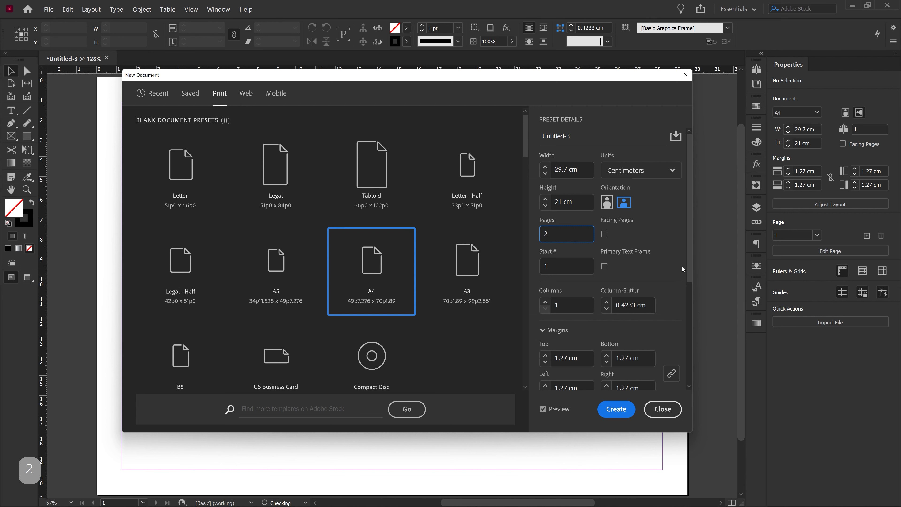
Step: Give the new document 3 columns with a column gutter of 0 cm
click(690, 297)
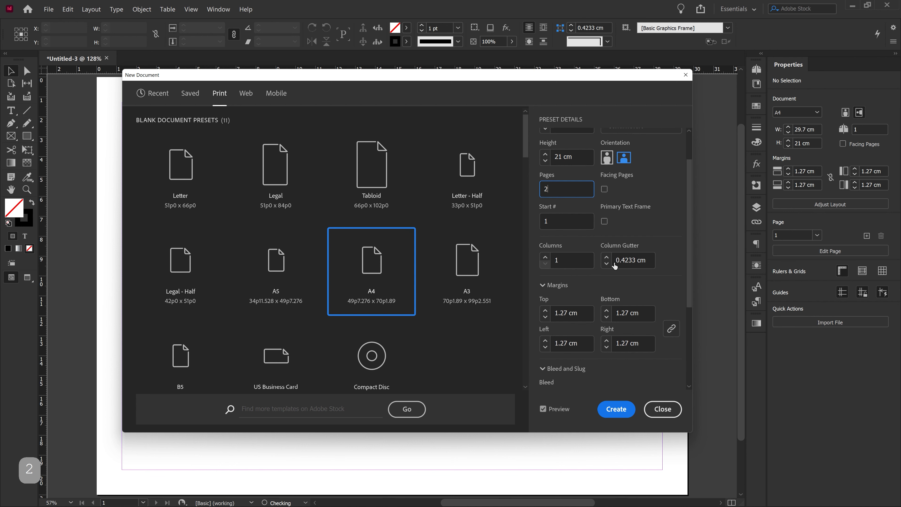
drag(620, 256, 652, 259)
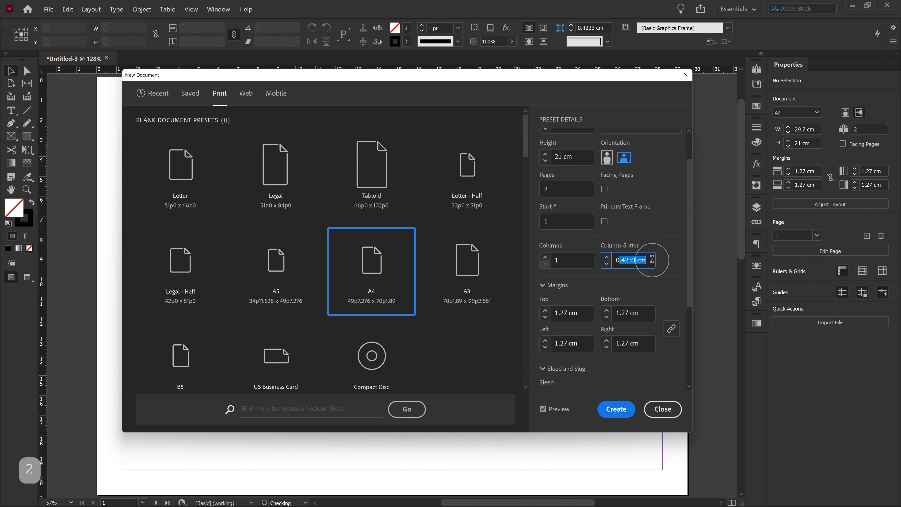
key(BackSpace)
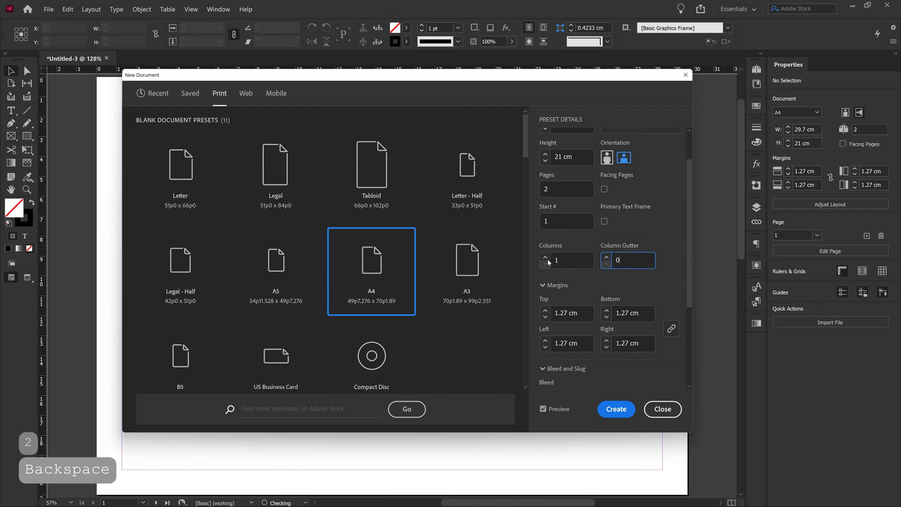
click(548, 260)
click(546, 257)
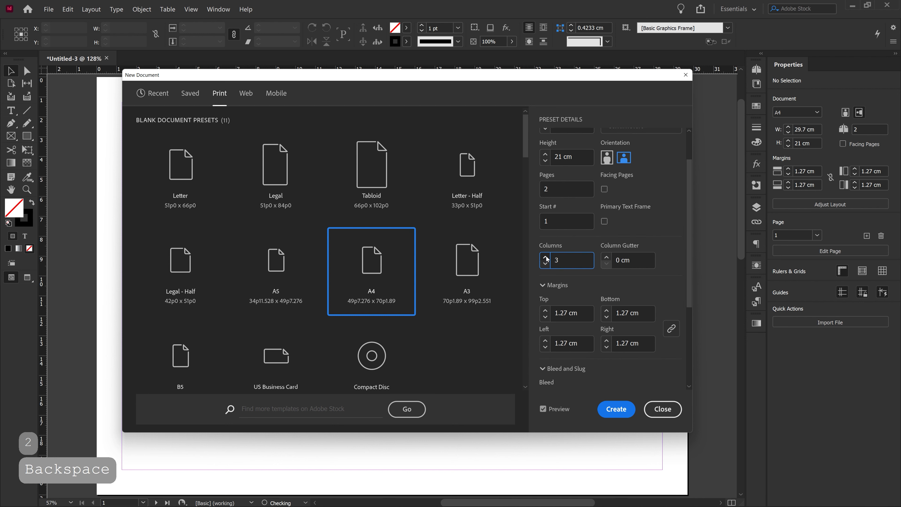
Step: Set all four page margins to 0 cm and create the document
drag(689, 288, 687, 317)
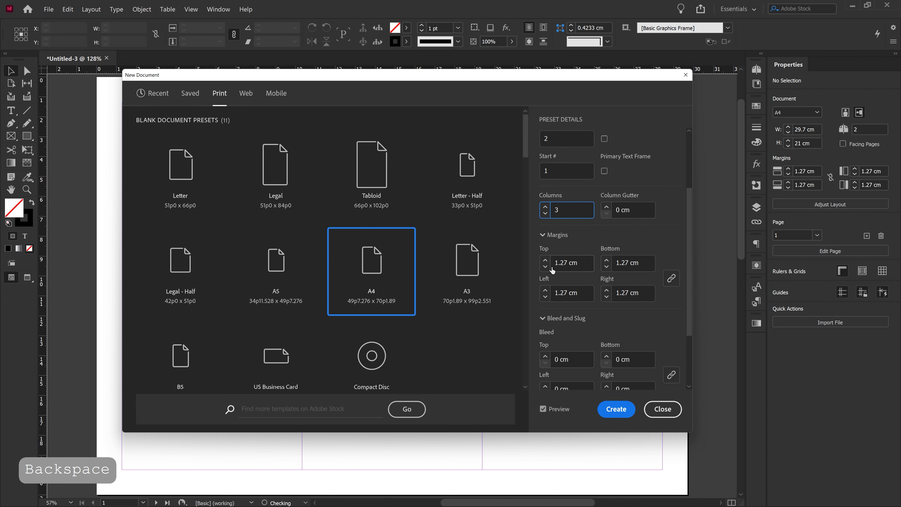
click(578, 266)
text(0)
key(Tab)
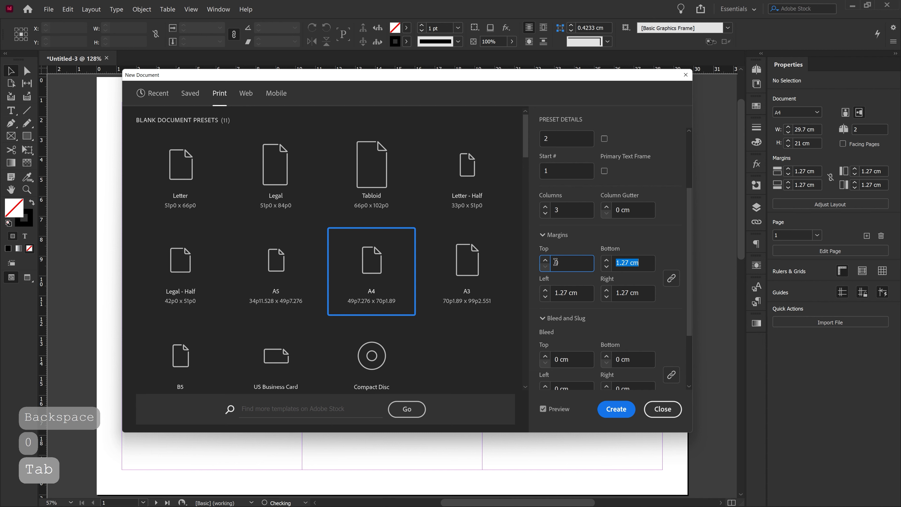
click(621, 408)
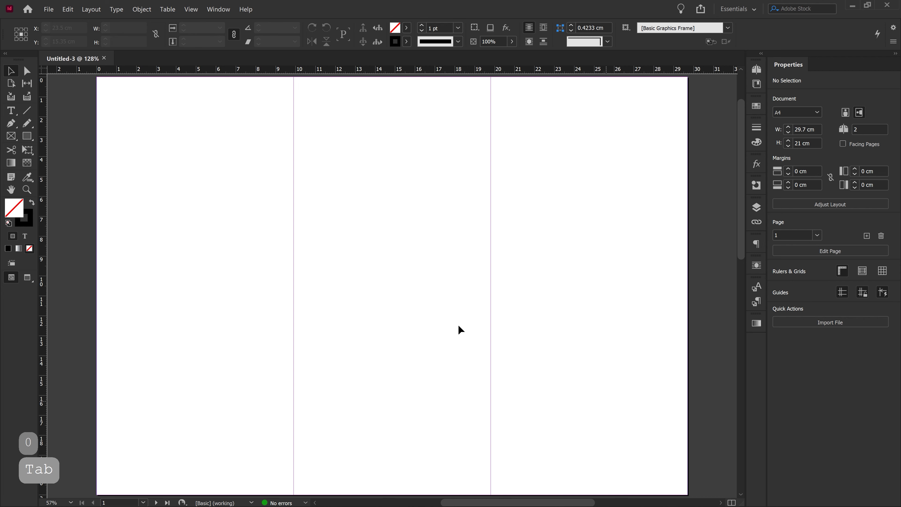
Step: Draw a text frame about 8.45 by 9.25 cm in the upper part of the right-hand column, with 30 pt text
ctrl+alt+click(427, 264)
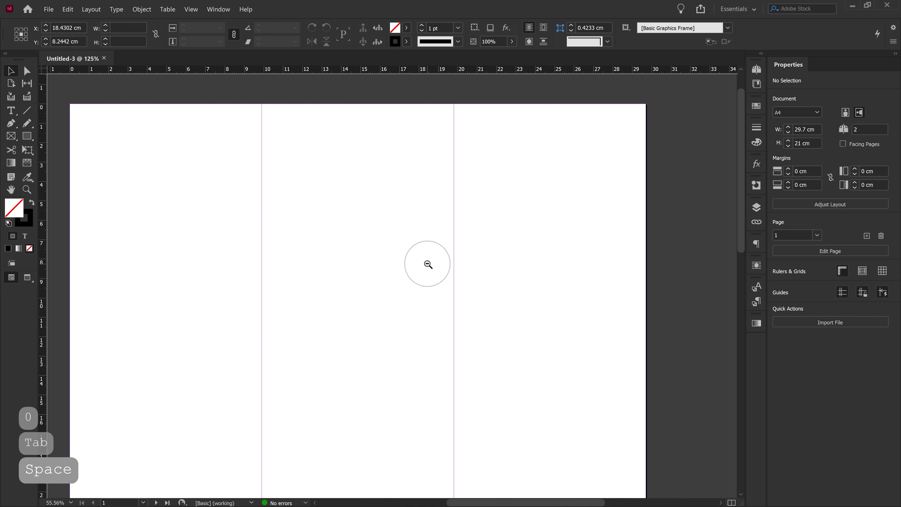
drag(420, 270, 470, 265)
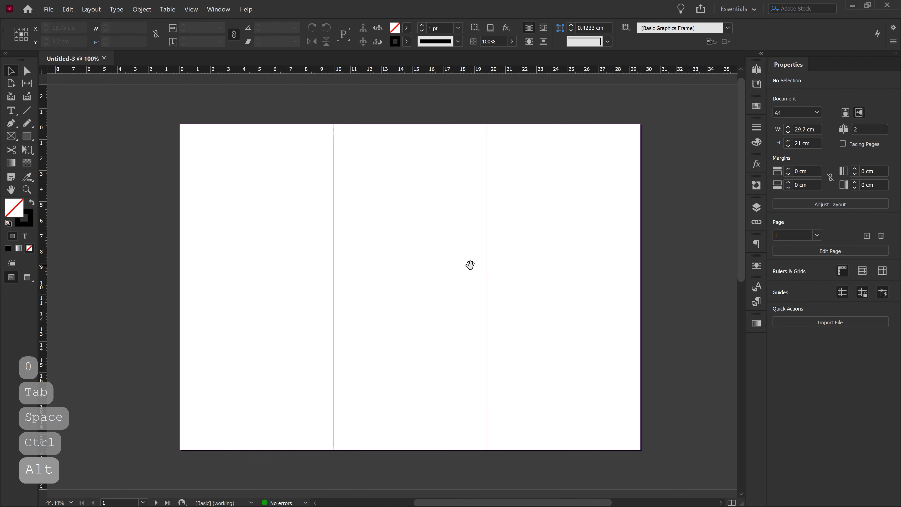
click(15, 114)
drag(497, 148, 628, 291)
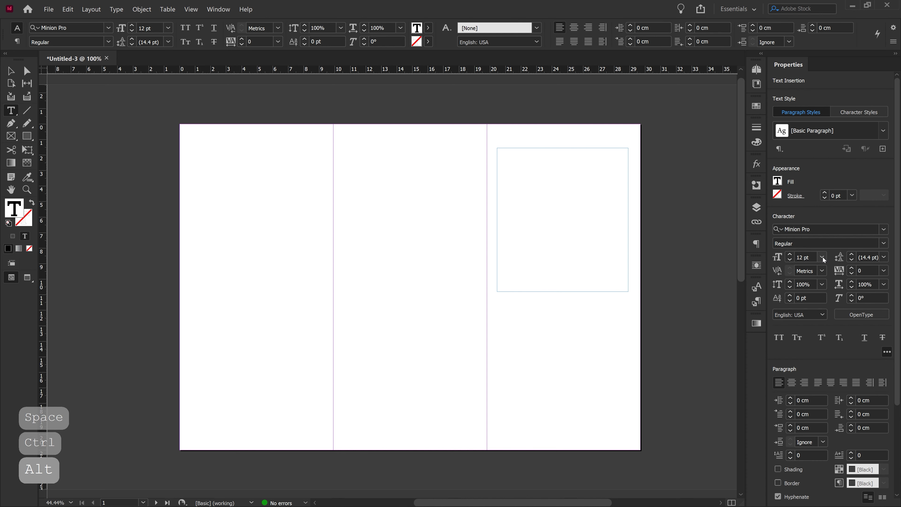
click(822, 258)
click(813, 382)
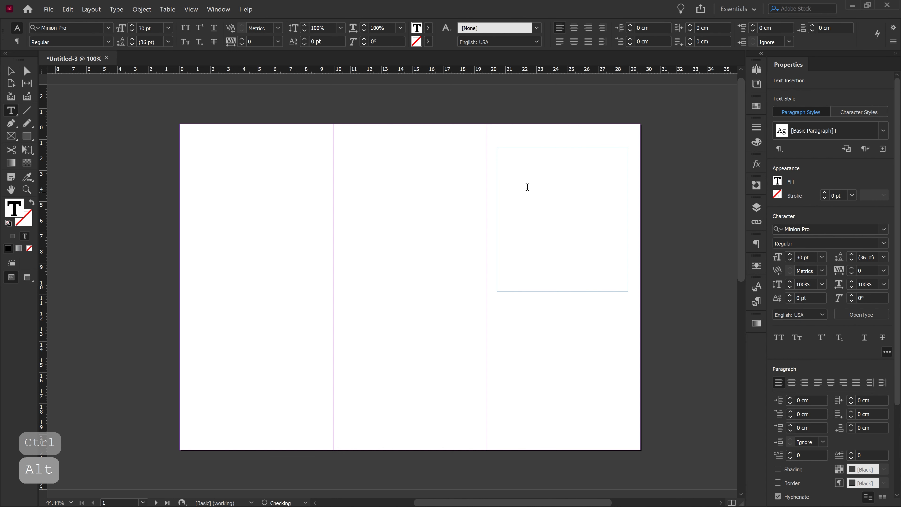
Step: Enter the title "MINIMAL FURNITURE" in the text frame, one word per line
text(M)
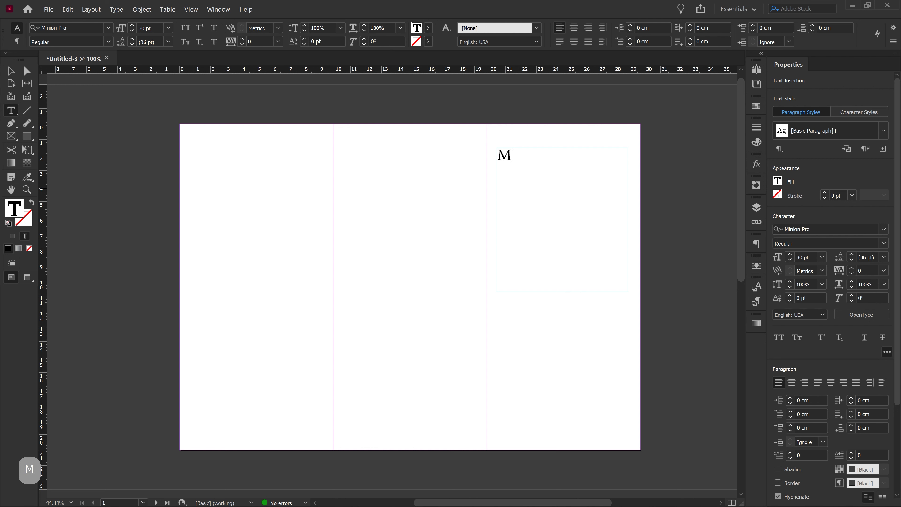
text(INI)
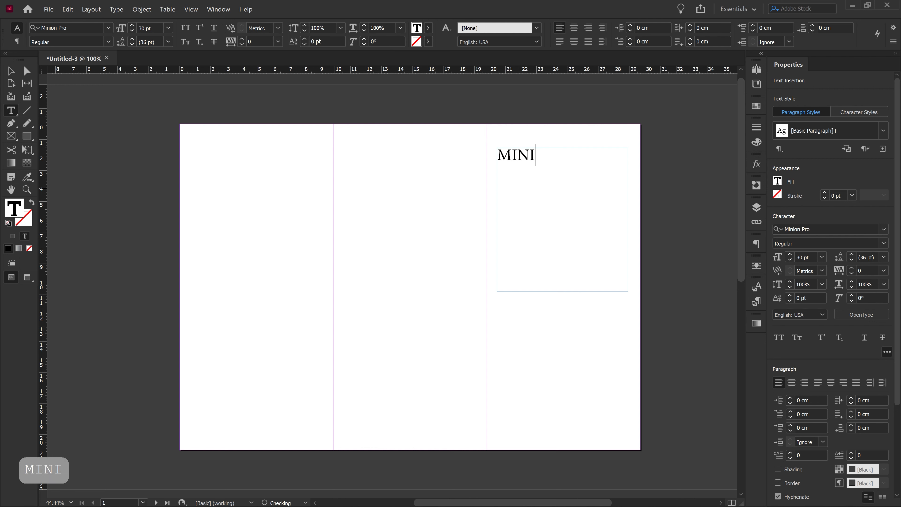
text(MAL)
key(Return)
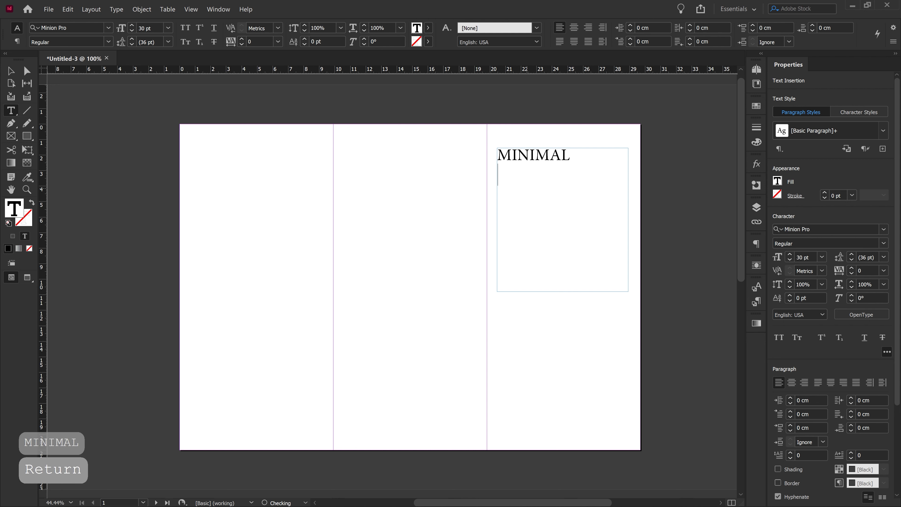
text(FUR)
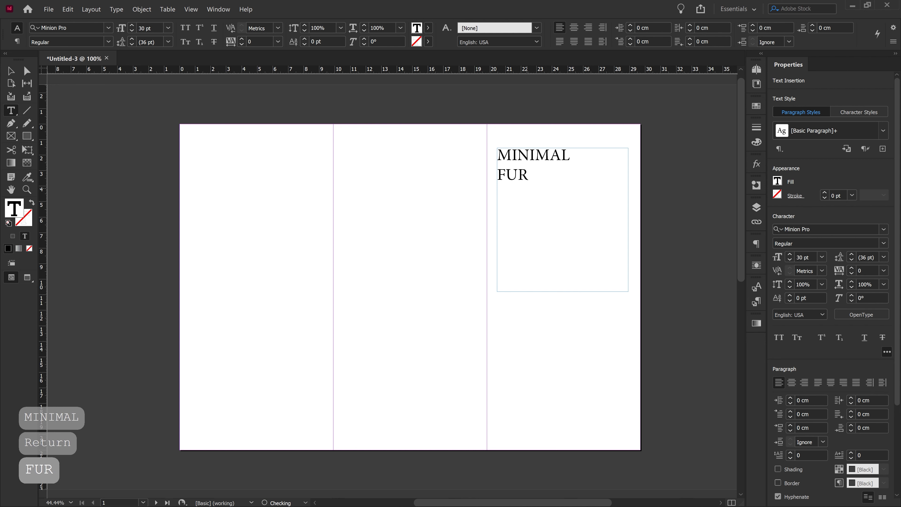
text(NITURE)
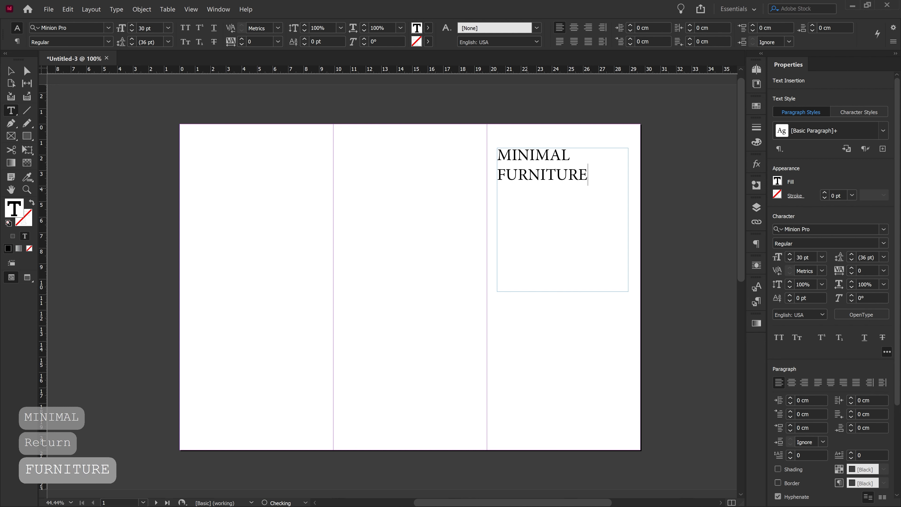
Step: Change the title's font to Acumin Variable Concept in the Condensed ExtraLight style
click(13, 72)
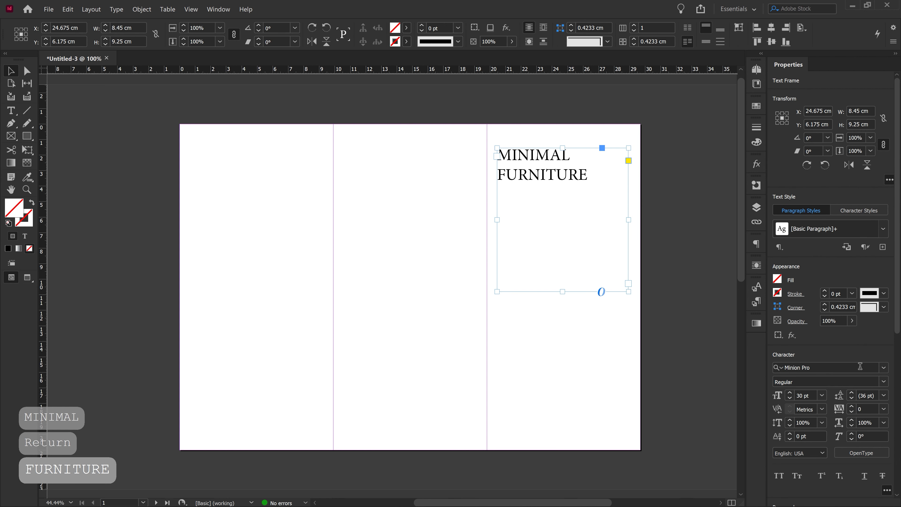
click(883, 369)
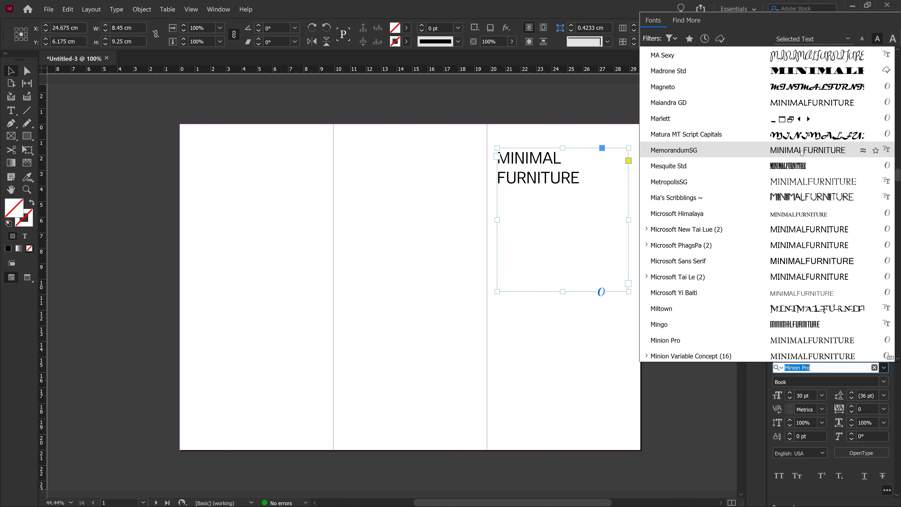
drag(897, 177, 897, 60)
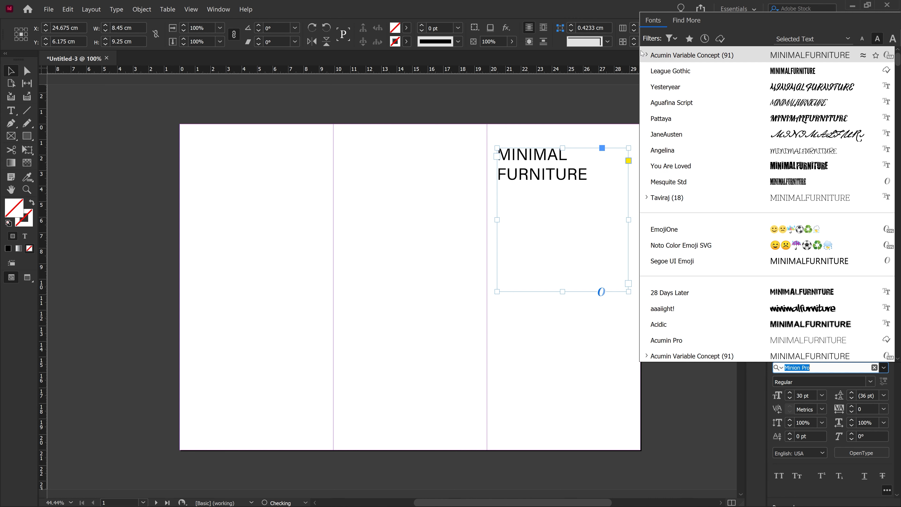
click(648, 55)
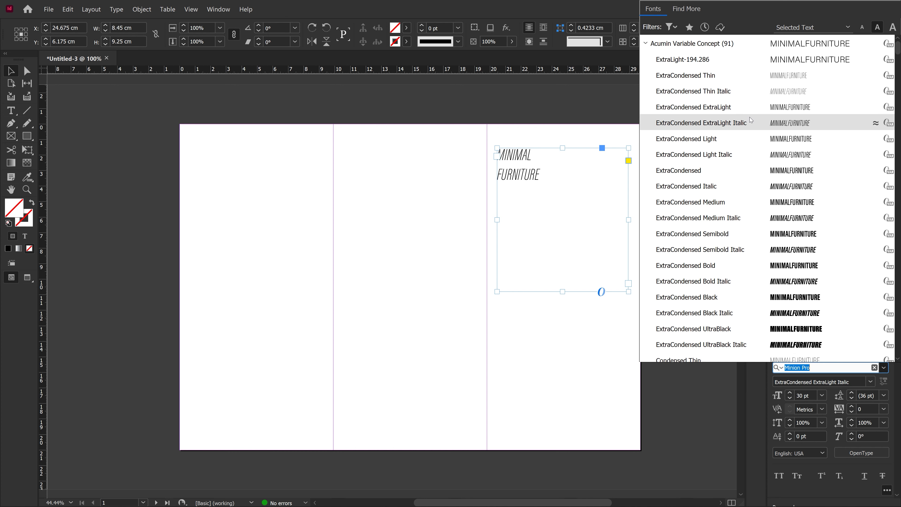
scroll(752, 149, down, 3)
scroll(752, 151, down, 5)
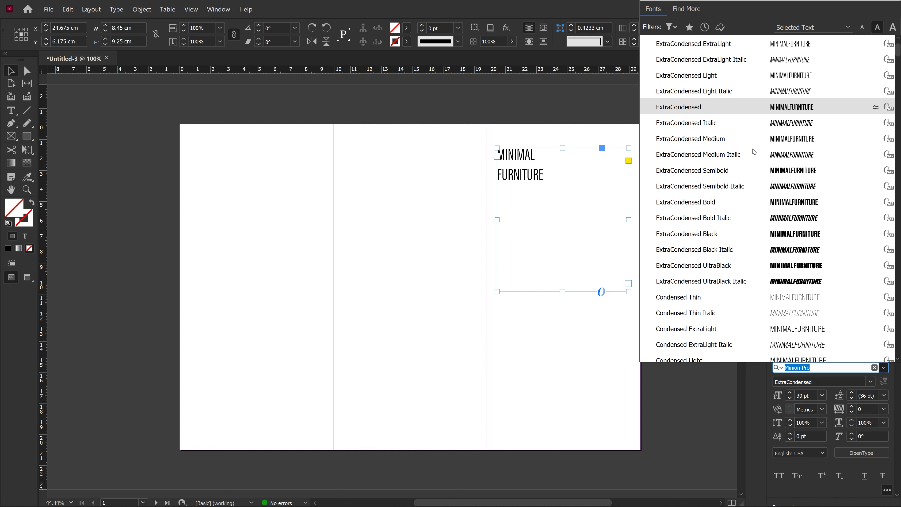
click(763, 268)
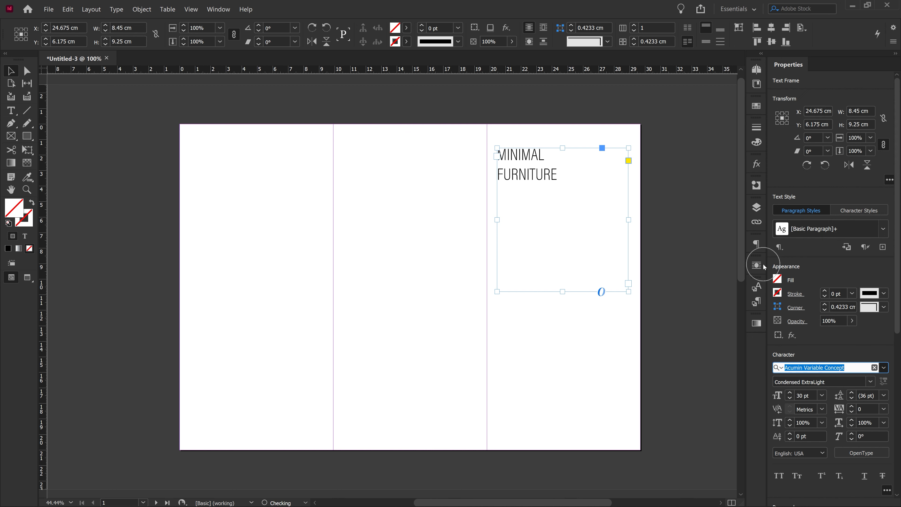
Step: Set the title's tracking to 200 and its font size to 36 pt, trying 48 pt first
click(884, 409)
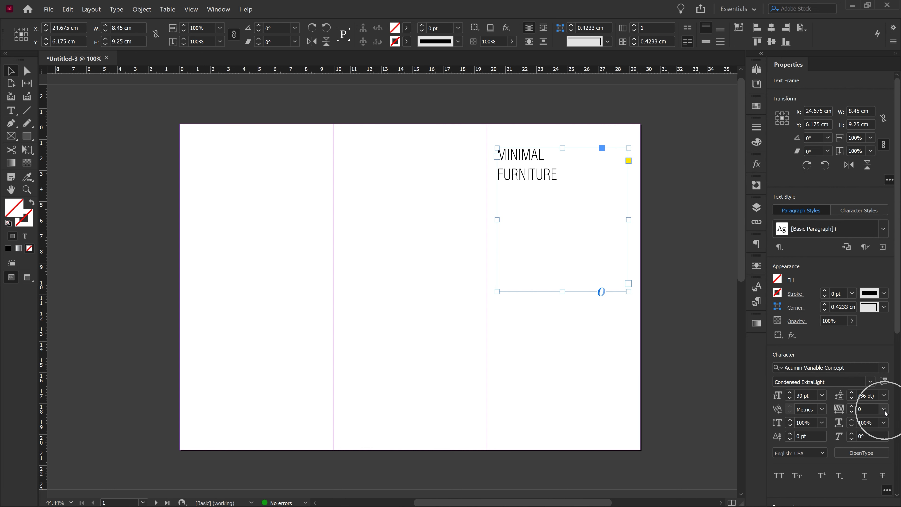
click(874, 397)
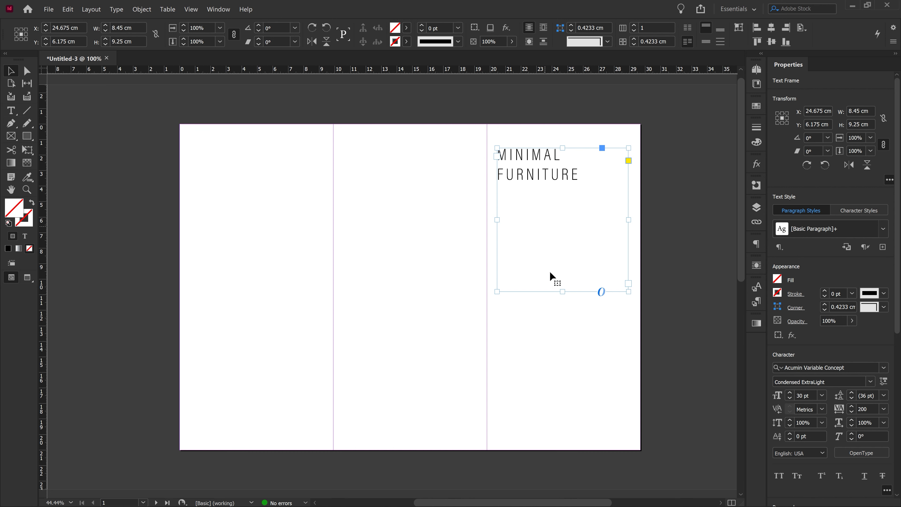
click(819, 397)
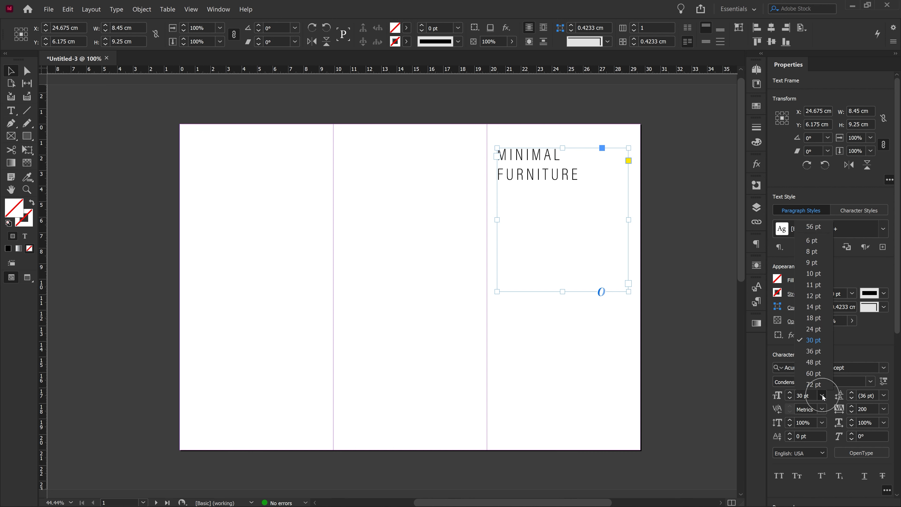
click(816, 362)
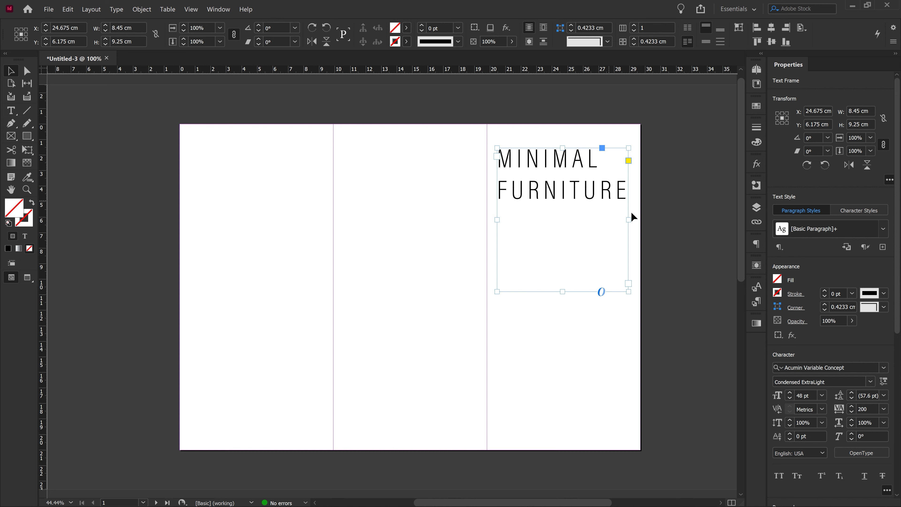
click(820, 398)
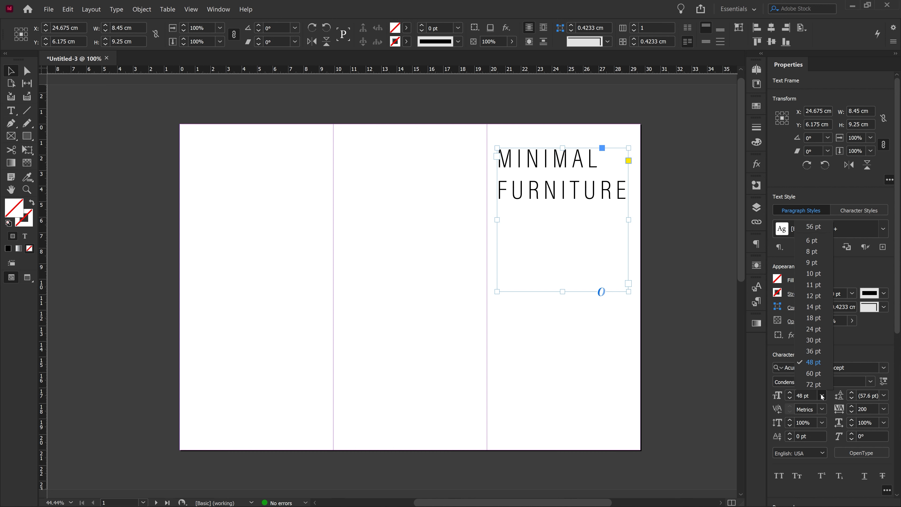
click(814, 351)
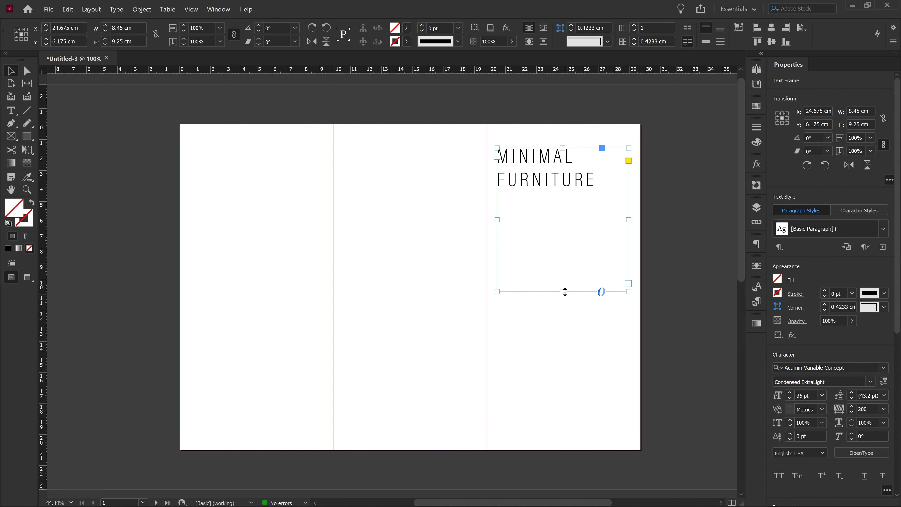
Step: Shorten the title's text frame from its lower edge so it fits more closely around the two lines
drag(565, 292, 564, 237)
click(563, 237)
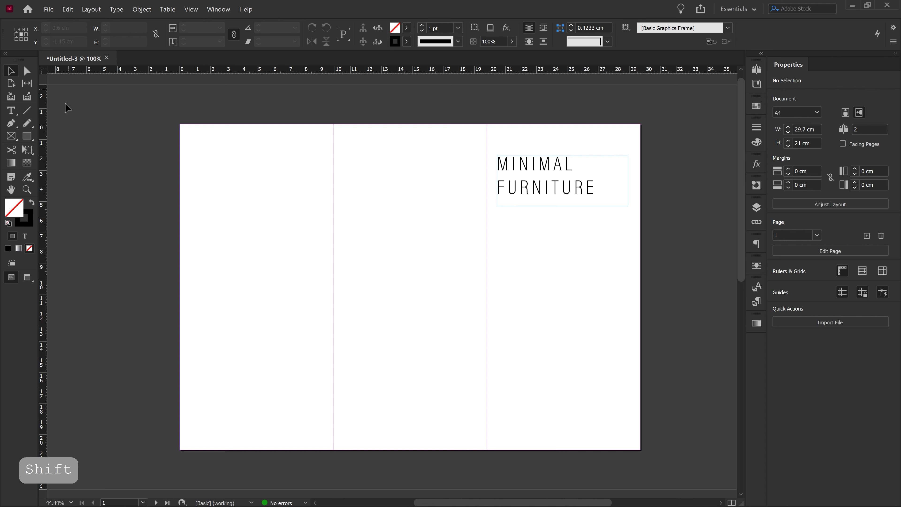
Step: Draw a text frame about 8.45 by 8.2 cm in the upper middle panel and fill it with placeholder text ending at "explabo."
click(14, 113)
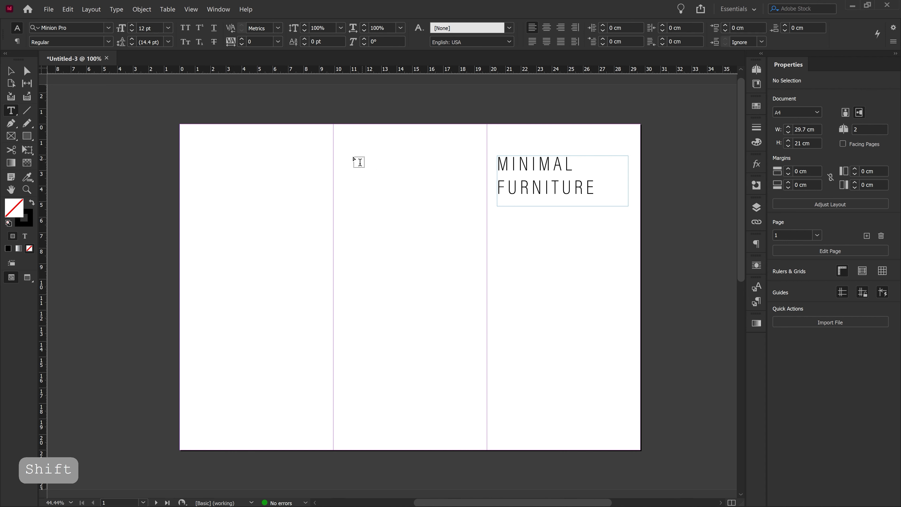
drag(343, 150, 473, 277)
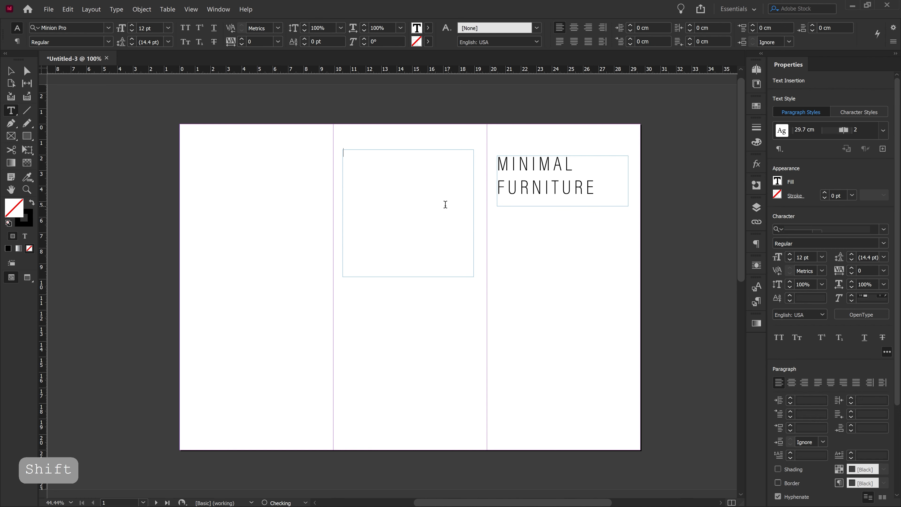
right_click(394, 174)
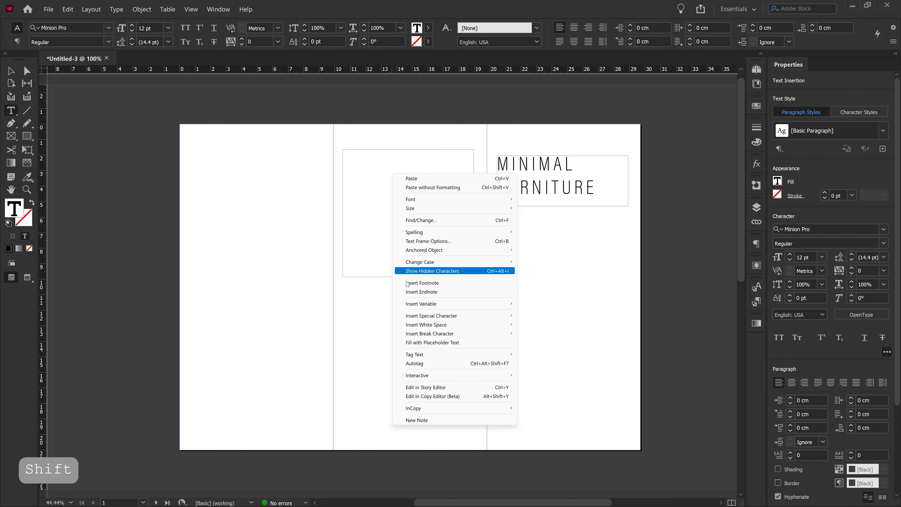
click(432, 342)
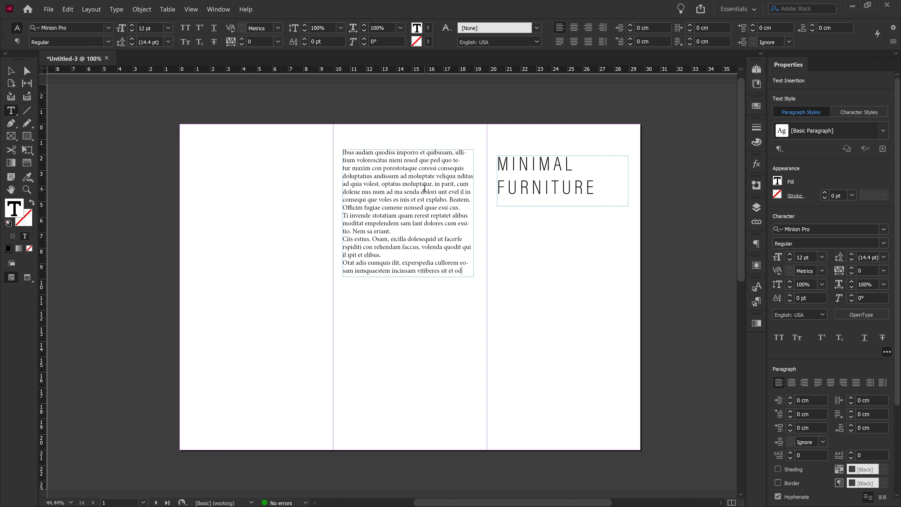
mouse_move(448, 200)
mouse_down()
mouse_move(476, 227)
mouse_move(496, 279)
mouse_up()
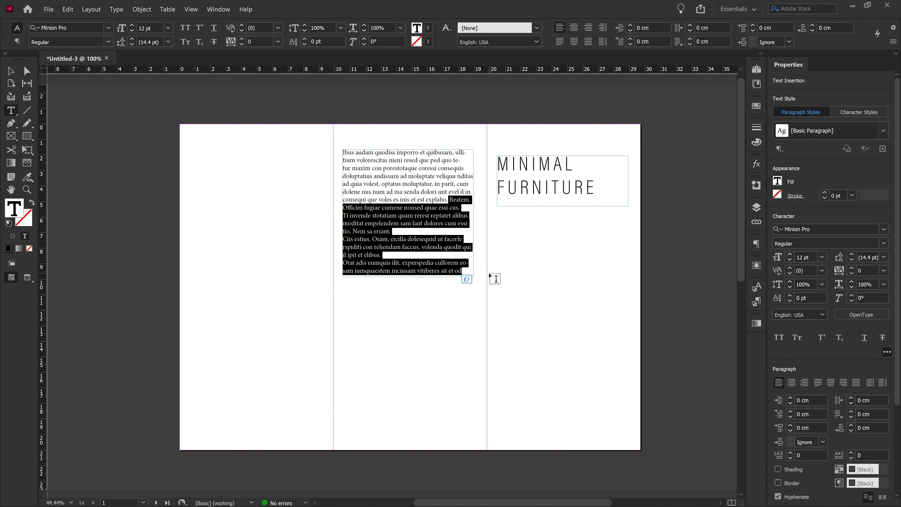
key(BackSpace)
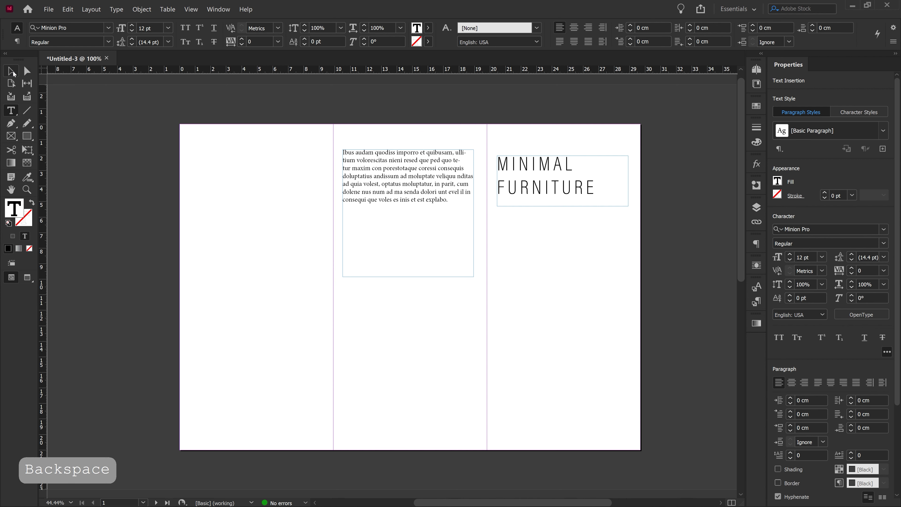
Step: Change the middle panel's placeholder text to Acumin Variable Concept in the Condensed ExtraLight style
click(11, 71)
click(879, 367)
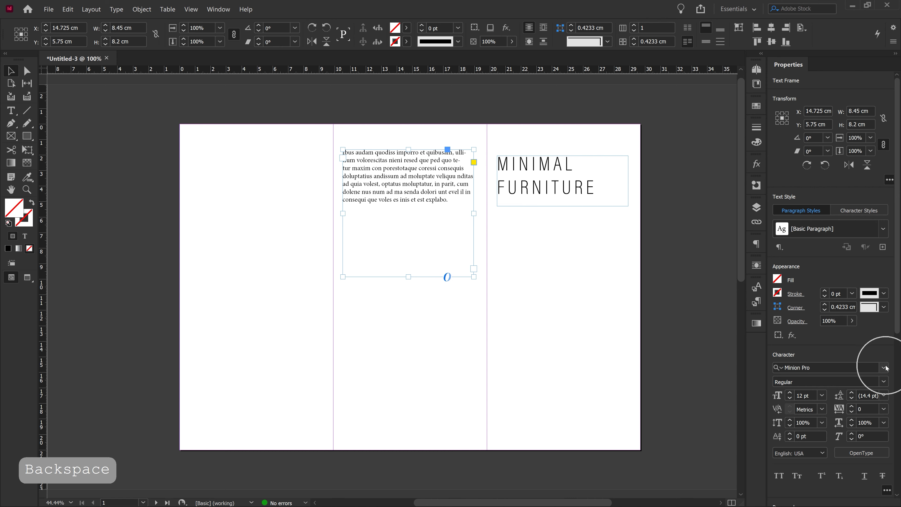
drag(898, 177, 898, 58)
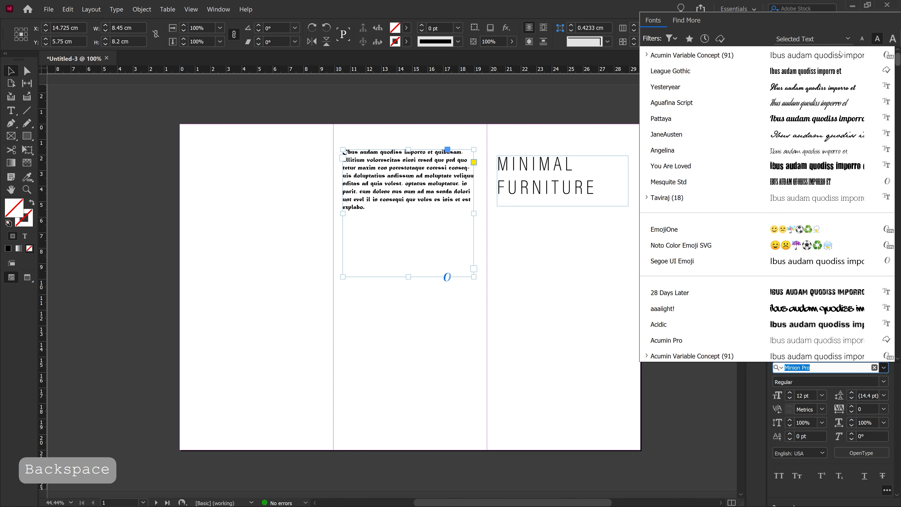
click(646, 55)
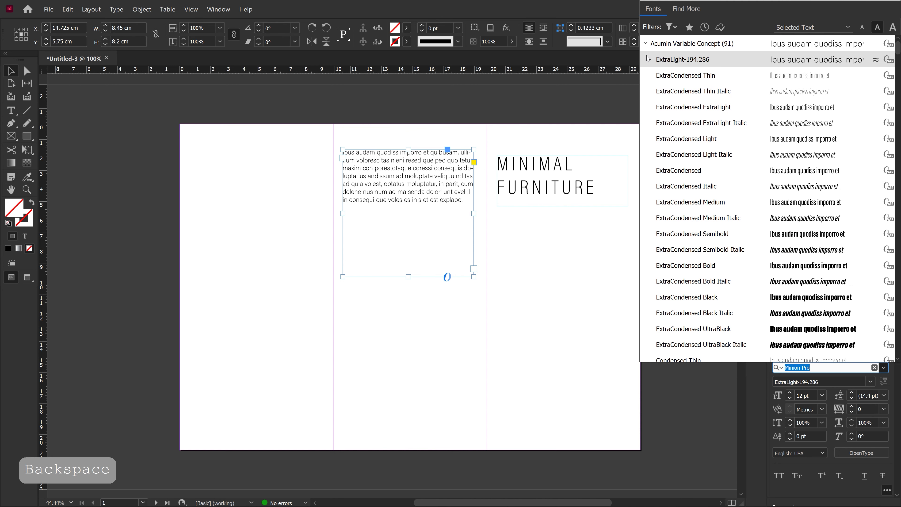
scroll(731, 247, down, 1)
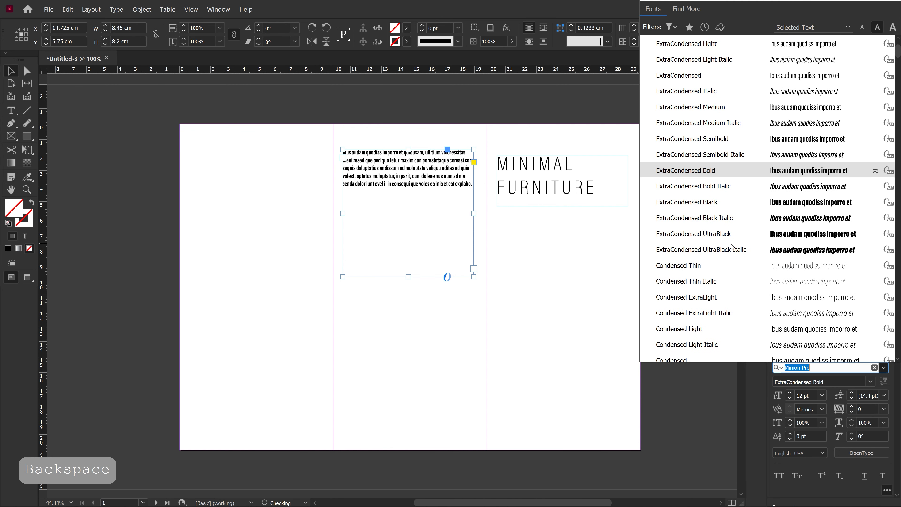
scroll(742, 283, down, 1)
click(744, 296)
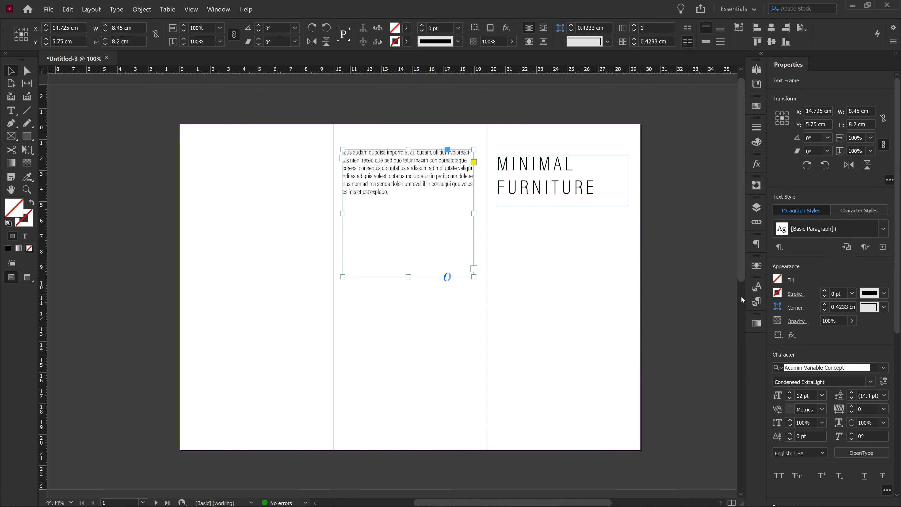
Step: Move the middle panel's text frame level with the title frame's top and shorten it to a height of about 3.25 cm
drag(401, 179, 406, 193)
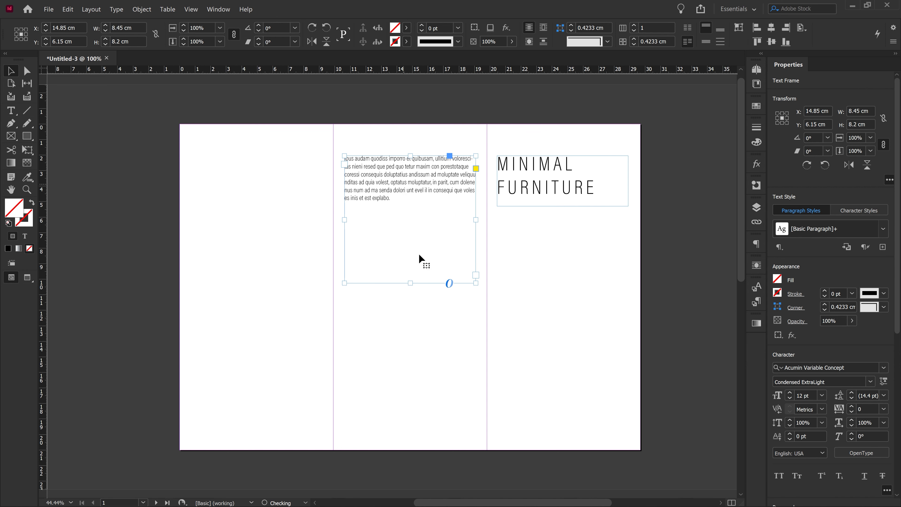
drag(412, 283, 418, 207)
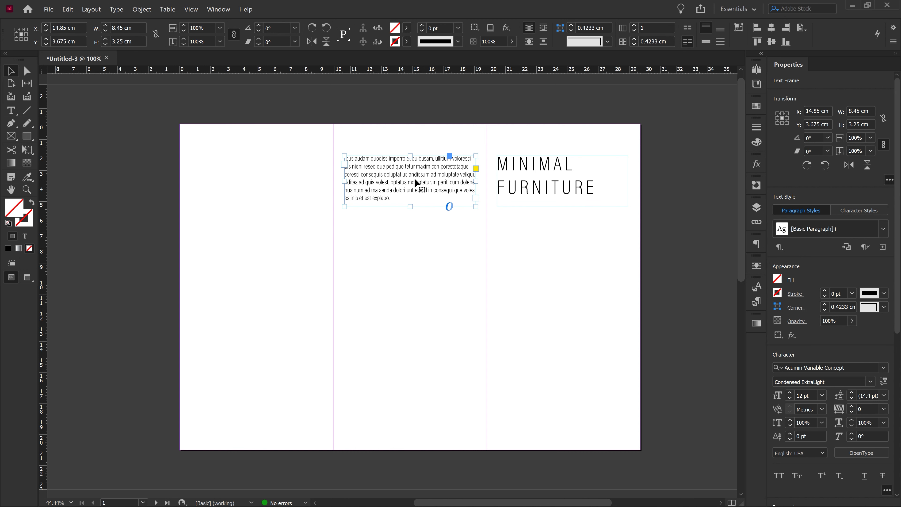
Step: Trim the middle panel's placeholder text to a single three-line sentence ending at "doluptatius."
double_click(415, 179)
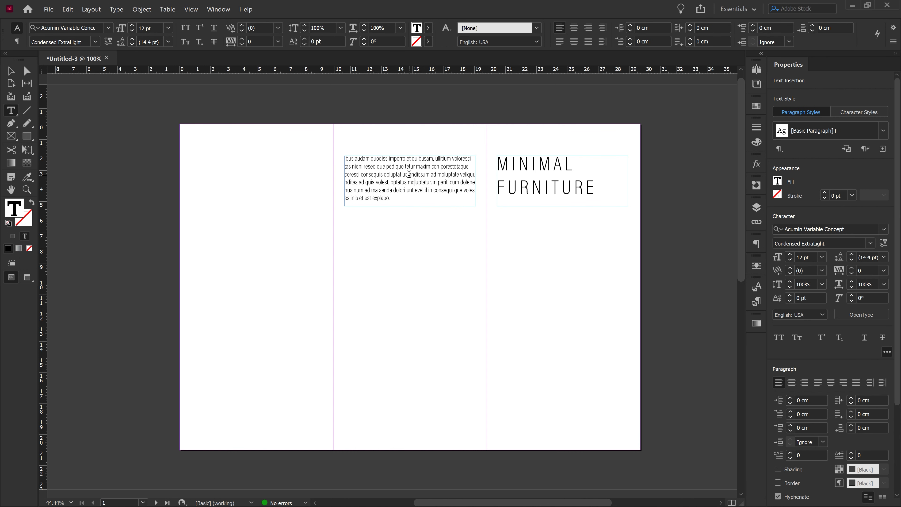
drag(409, 174, 426, 195)
key(BackSpace)
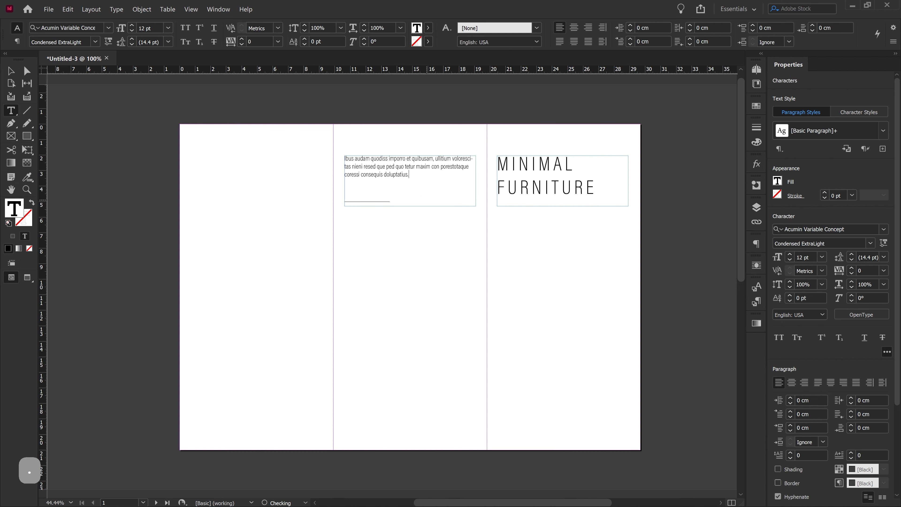
key(Escape)
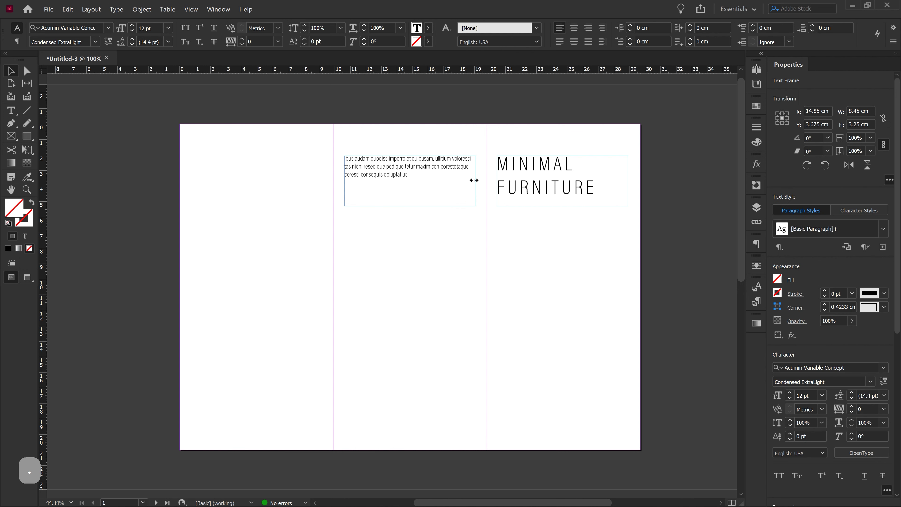
Step: Narrow and shorten the middle panel's text frame to about 7.175 by 1.95 cm so it fits the three lines
drag(475, 181, 456, 182)
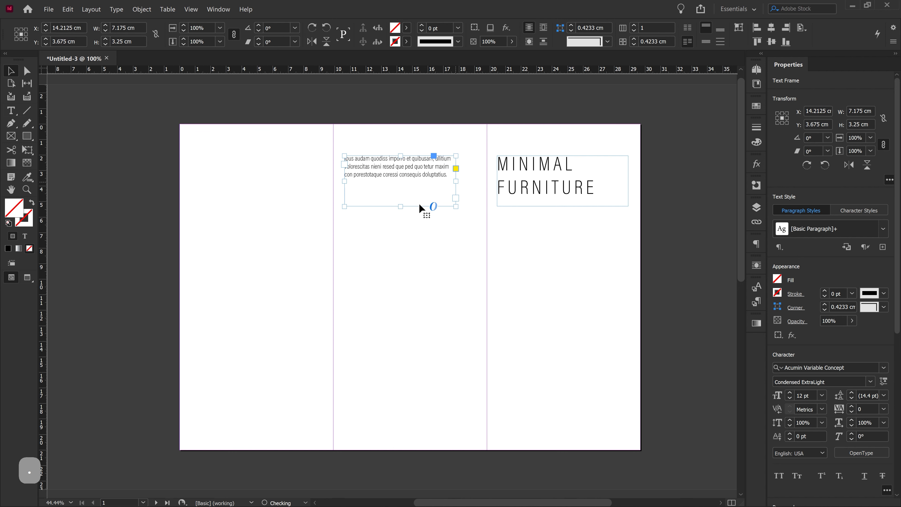
drag(402, 207, 402, 186)
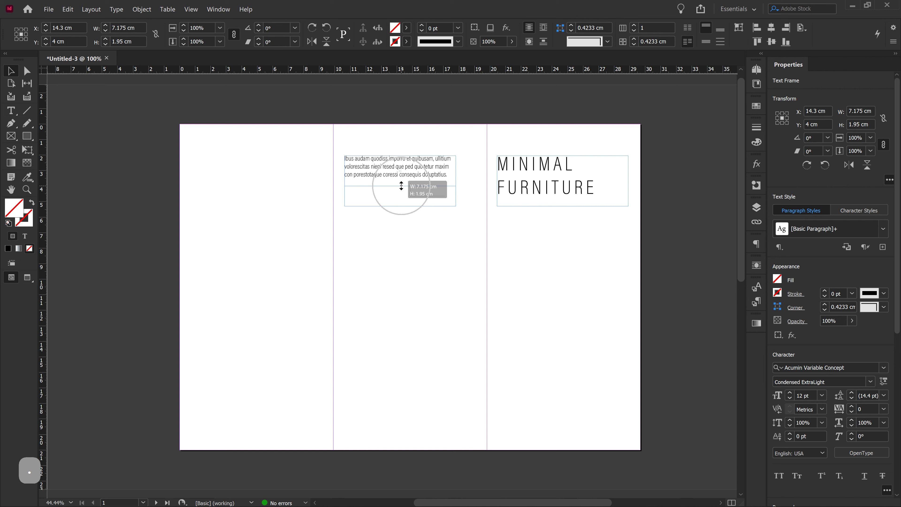
click(408, 225)
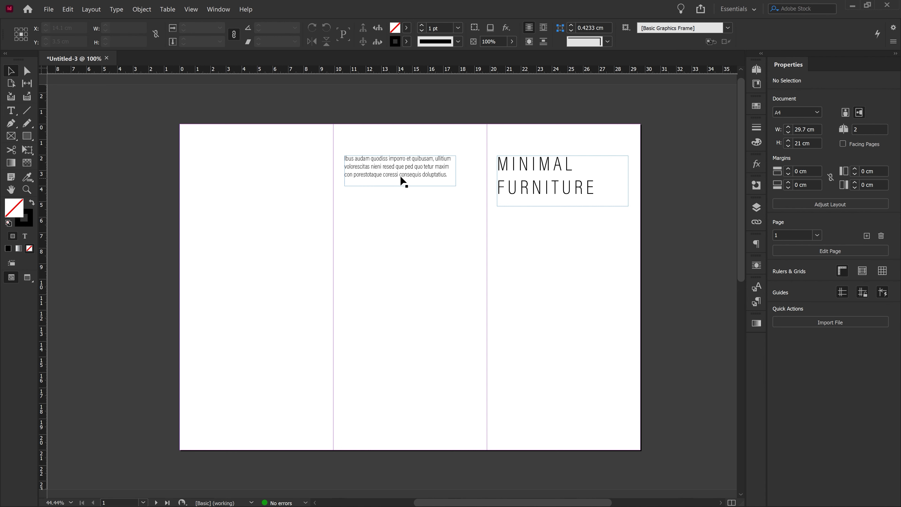
Step: Duplicate the text frame into the left panel's lower half, about 8.15 by 8.45 cm, and replace its text with new placeholder text
drag(407, 177, 258, 431)
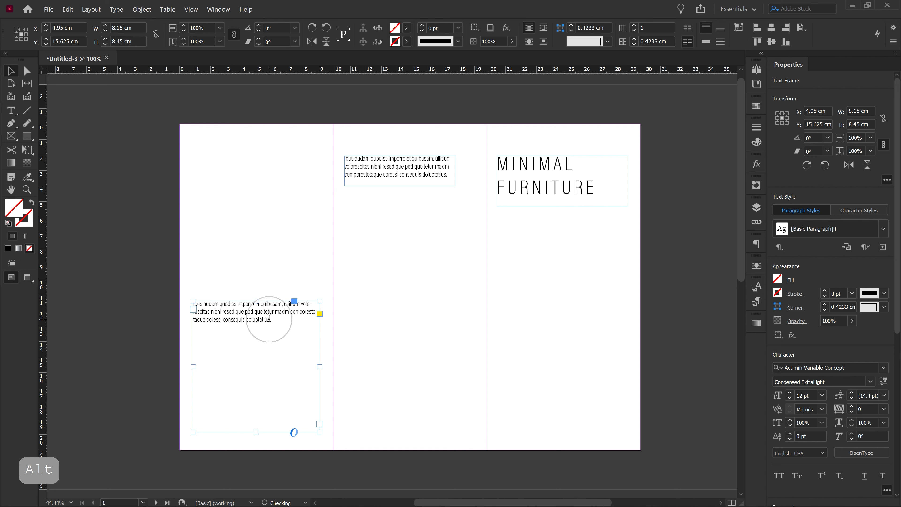
double_click(268, 318)
click(248, 317)
drag(248, 317, 193, 305)
key(BackSpace)
right_click(232, 318)
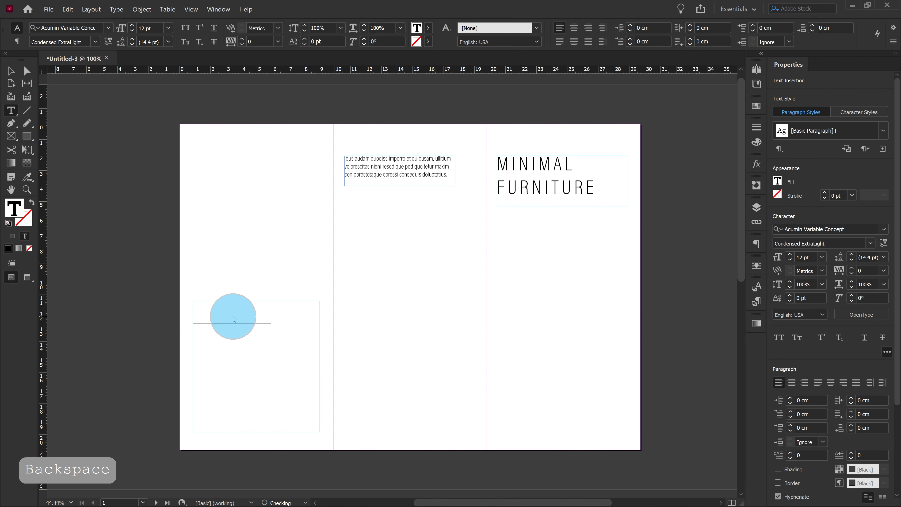
click(269, 233)
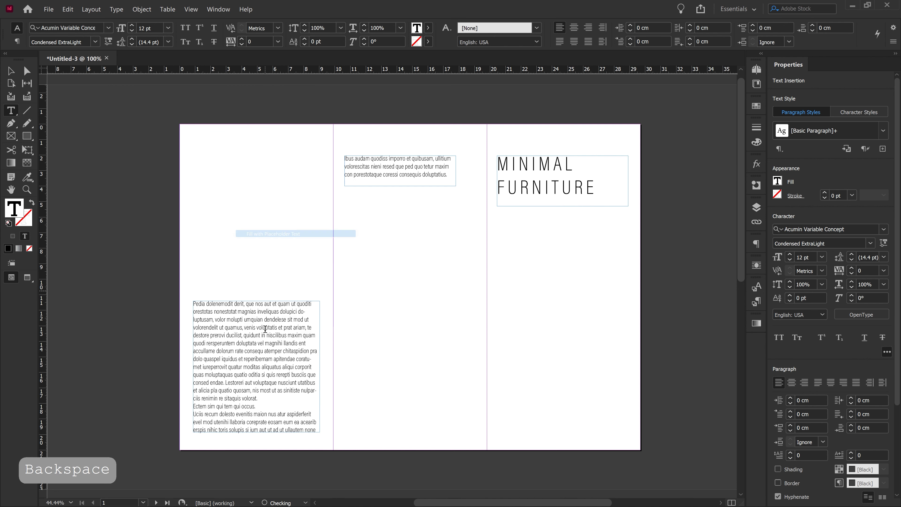
Step: Delete the last two paragraphs of the left panel's placeholder text so it ends at "volorat."
drag(195, 415, 337, 433)
key(BackSpace)
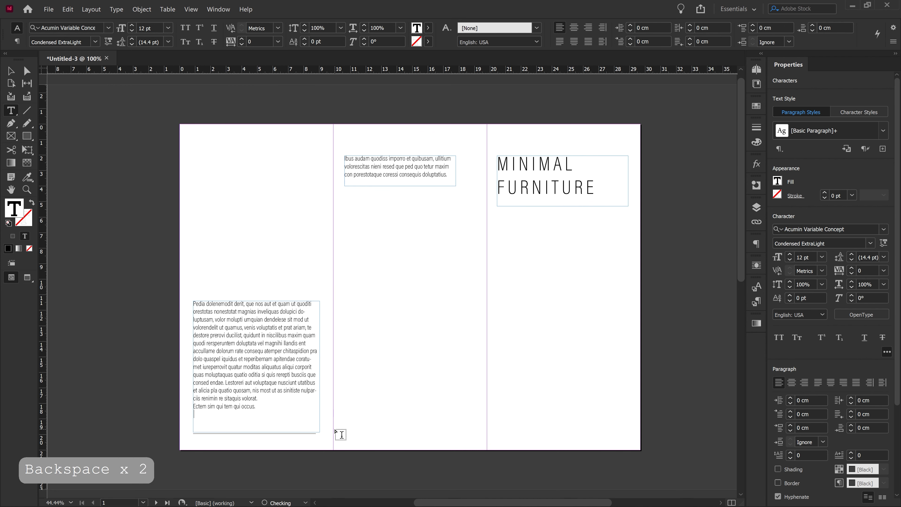
triple_click(194, 406)
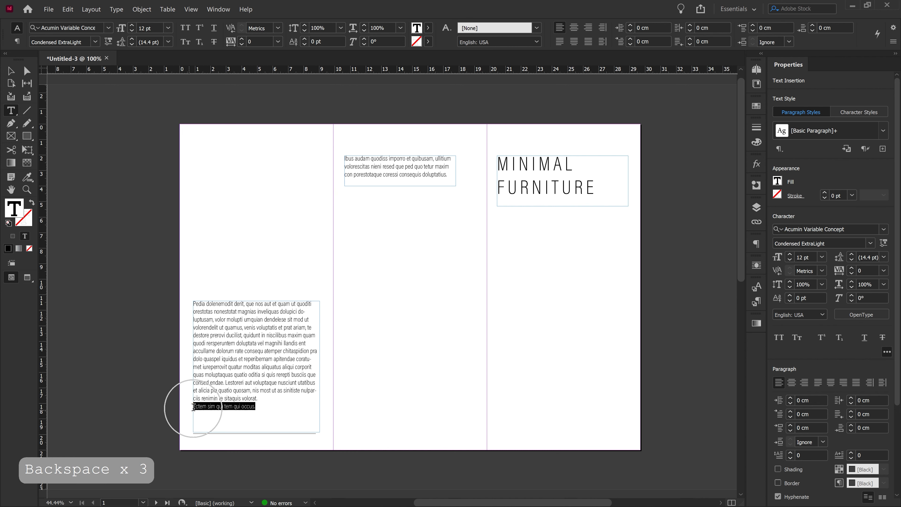
key(BackSpace)
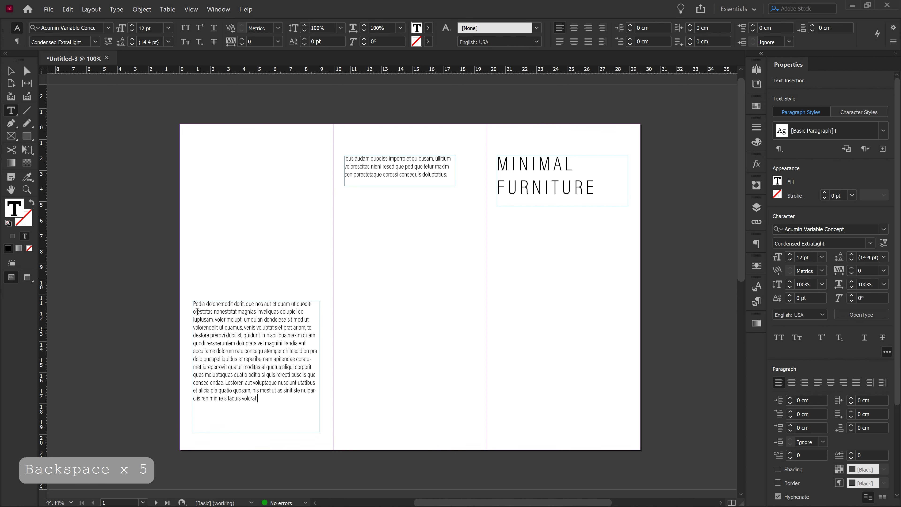
Step: Insert the heading "OUR STORY" above the left panel's paragraph, separated from it by an empty line
click(194, 305)
key(Return)
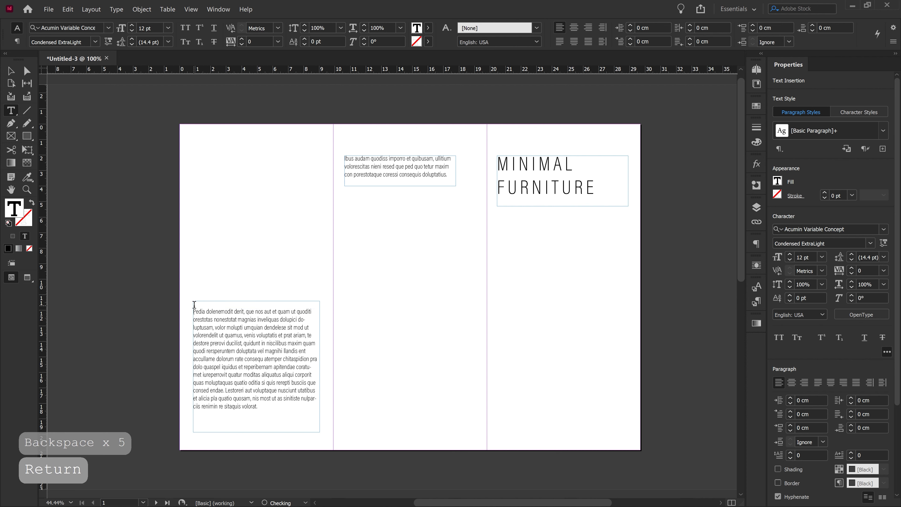
key(Return)
key(Up)
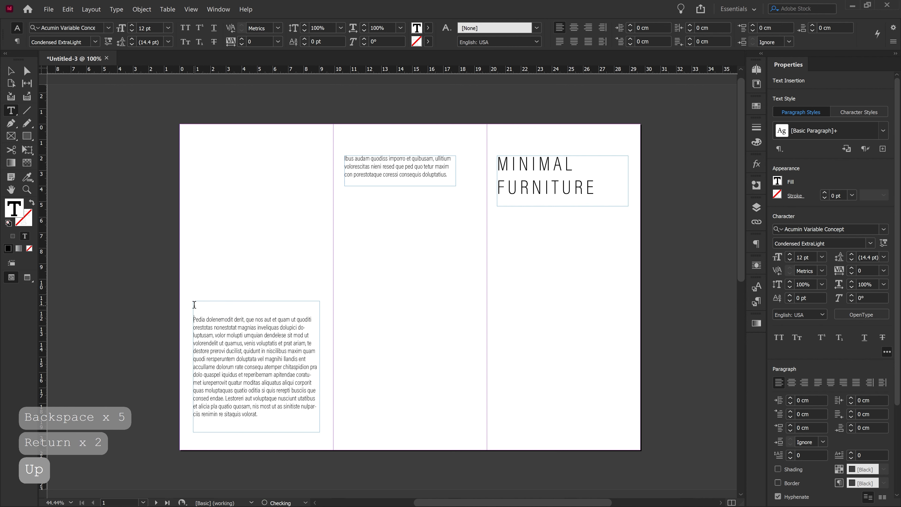
key(Up)
text(O)
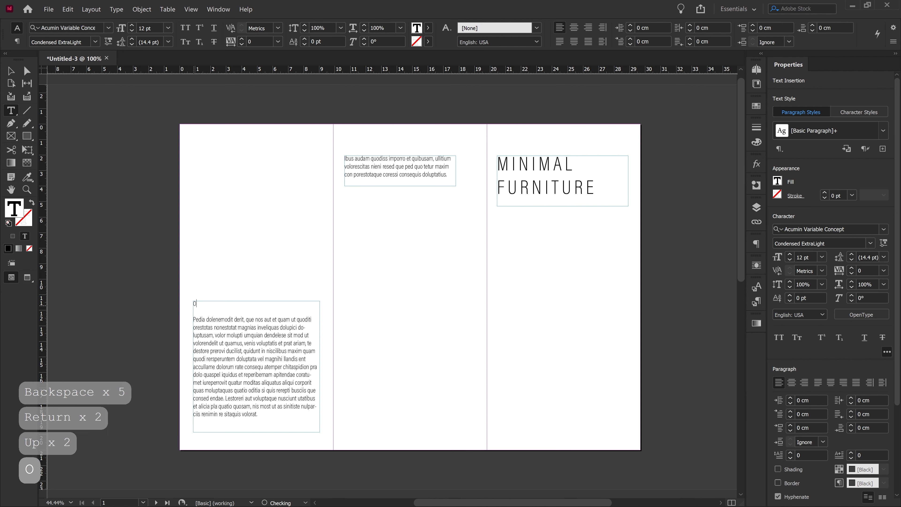
text(UR )
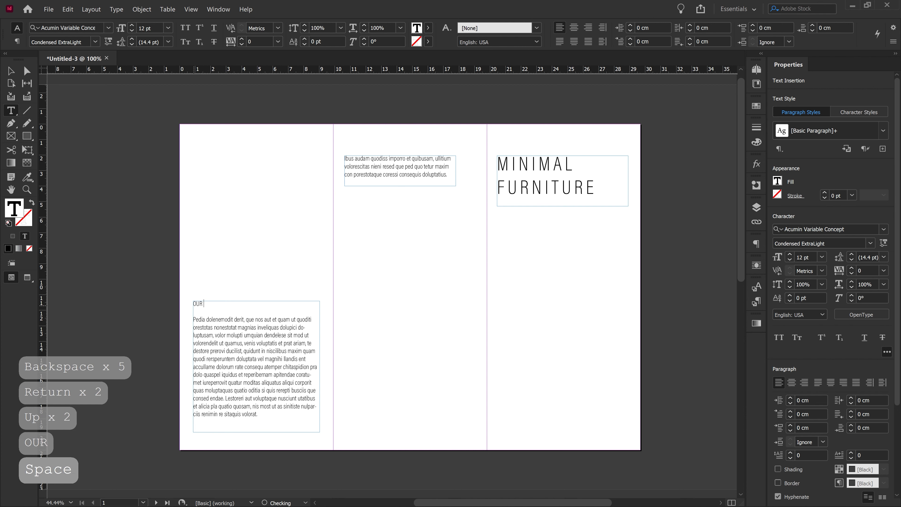
text(ST)
text(ORY)
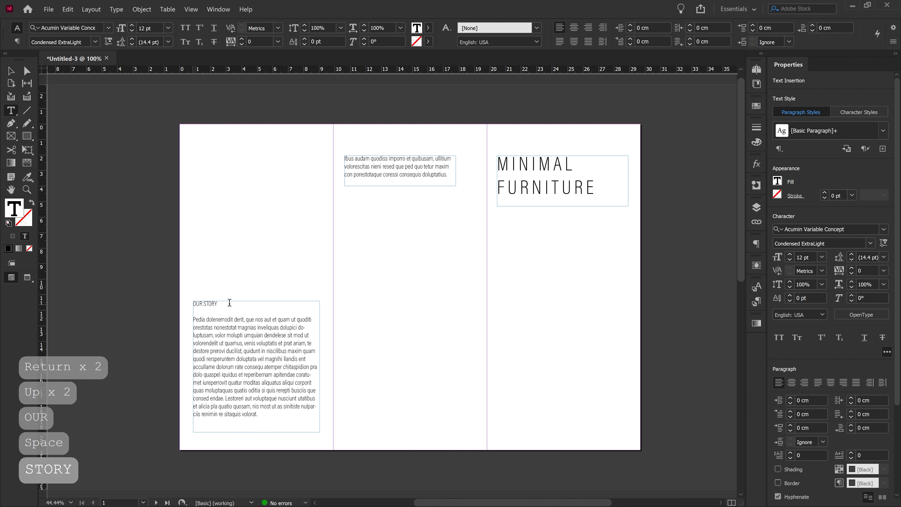
Step: Increase the font size of the "OUR STORY" heading to 31 pt
drag(229, 303, 192, 304)
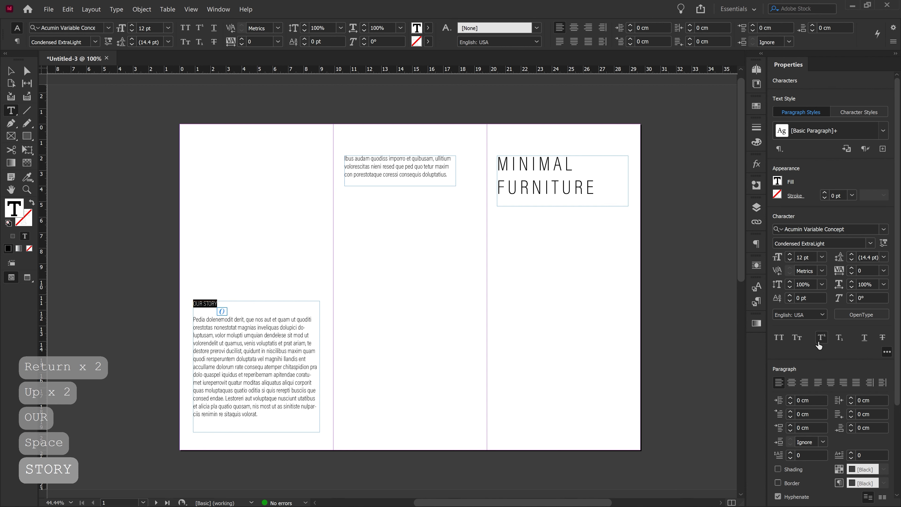
click(790, 255)
click(790, 254)
click(790, 255)
click(789, 255)
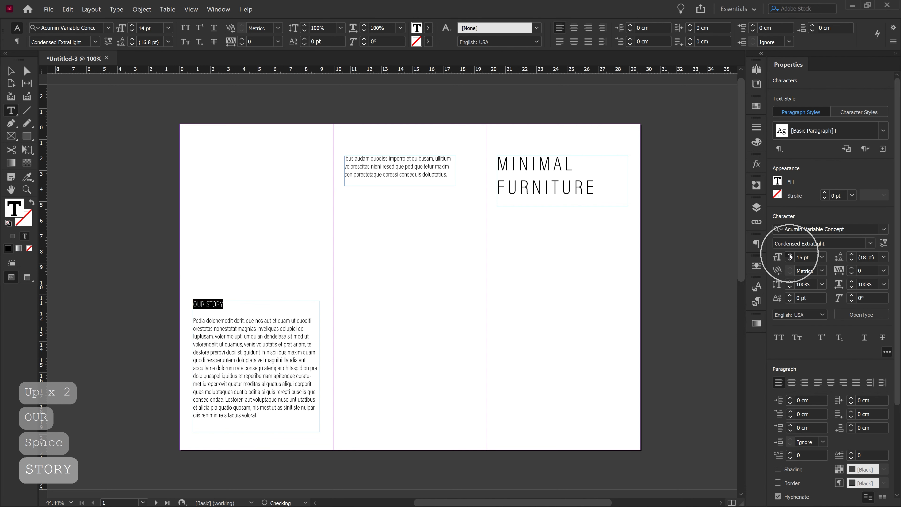
click(790, 255)
double_click(790, 254)
click(790, 255)
double_click(790, 255)
click(789, 255)
double_click(790, 255)
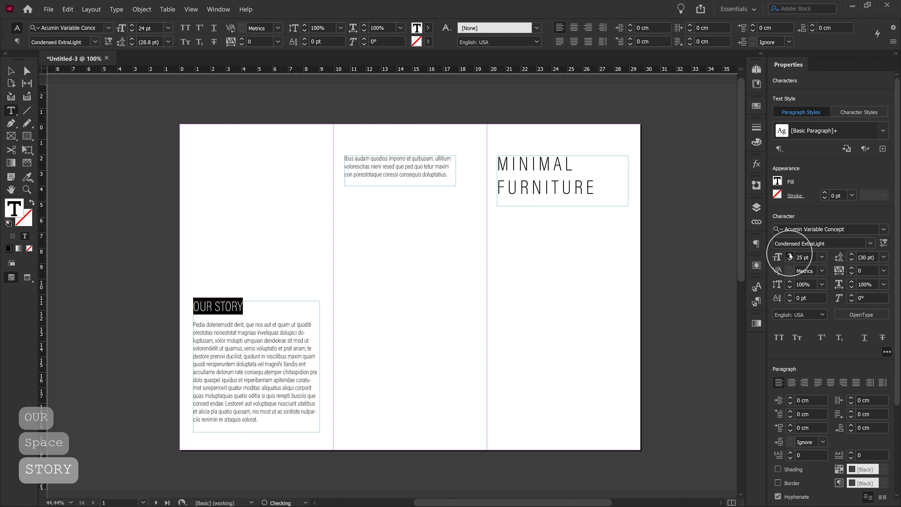
double_click(790, 254)
double_click(790, 255)
double_click(790, 254)
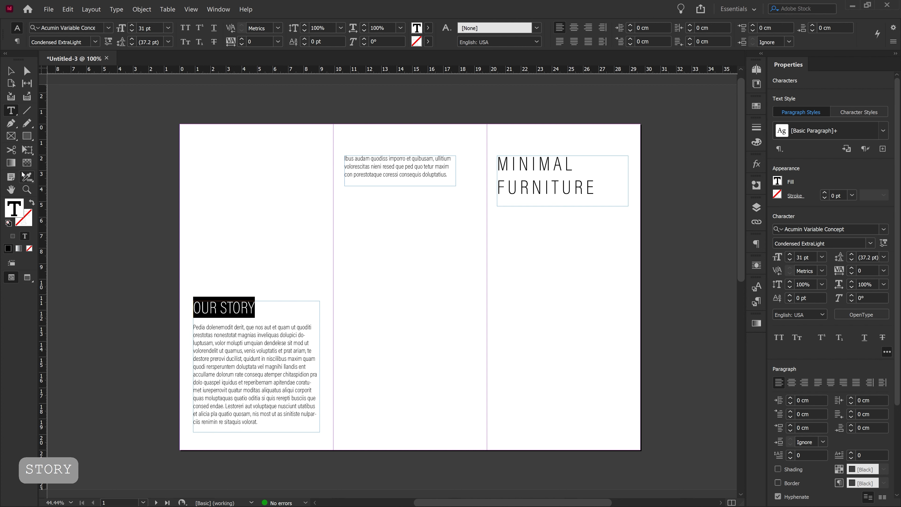
click(11, 73)
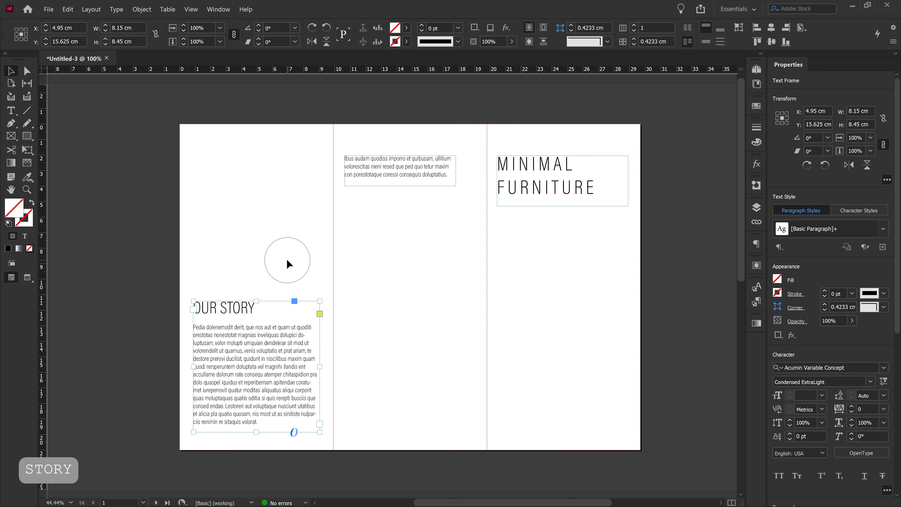
Step: Draw a rectangular image frame about 8.15 by 8.65 cm above the "OUR STORY" text in the left panel
click(287, 261)
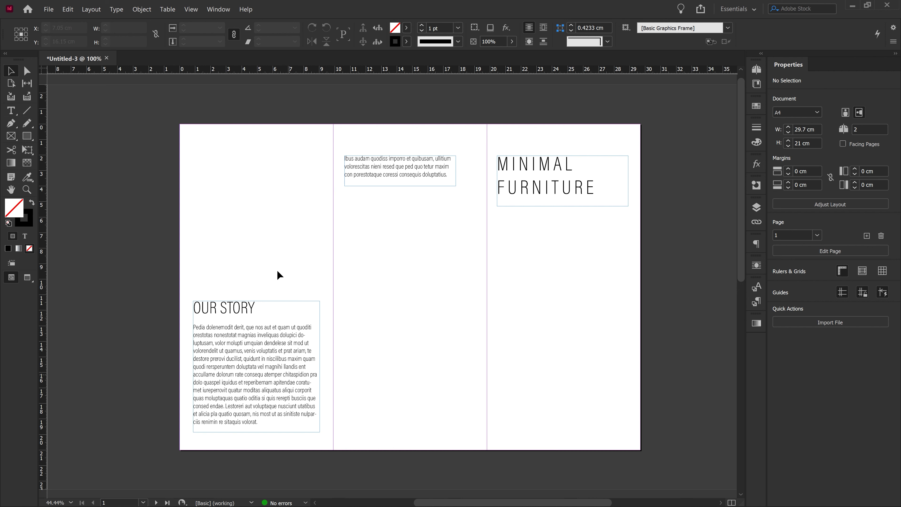
click(11, 135)
drag(195, 147, 319, 281)
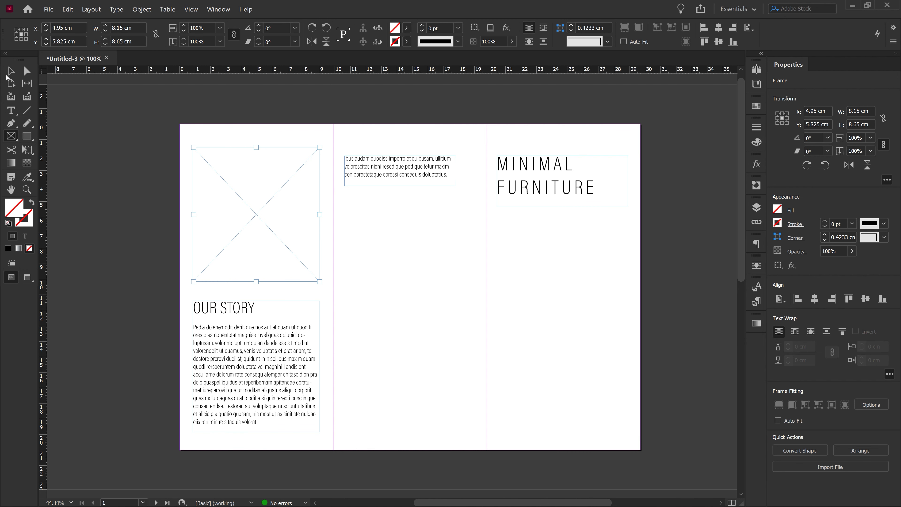
Step: Fill the new image frame with the [Registration] swatch at a 10% tint
click(11, 72)
click(777, 209)
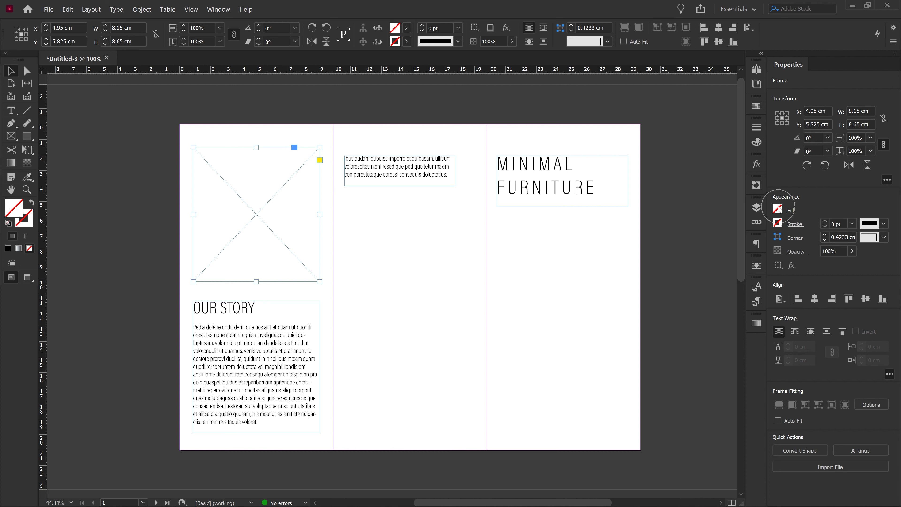
click(696, 290)
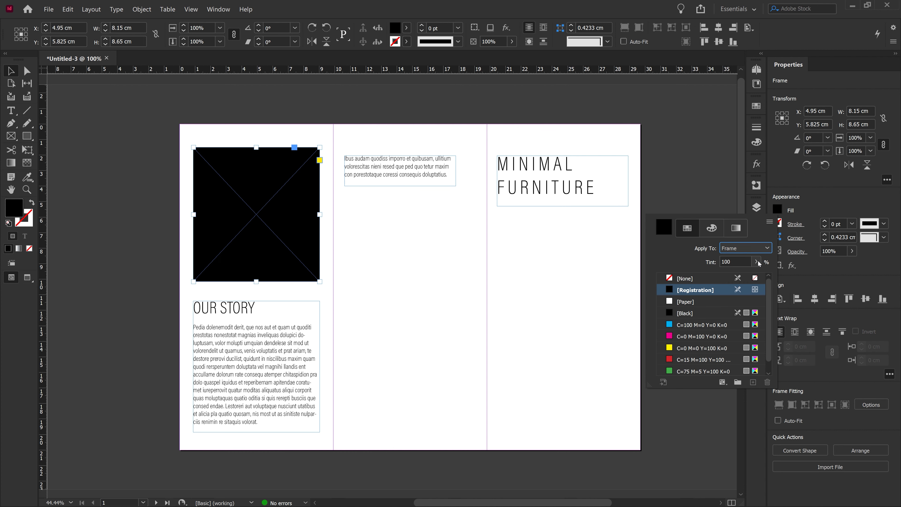
click(756, 262)
drag(757, 275, 707, 277)
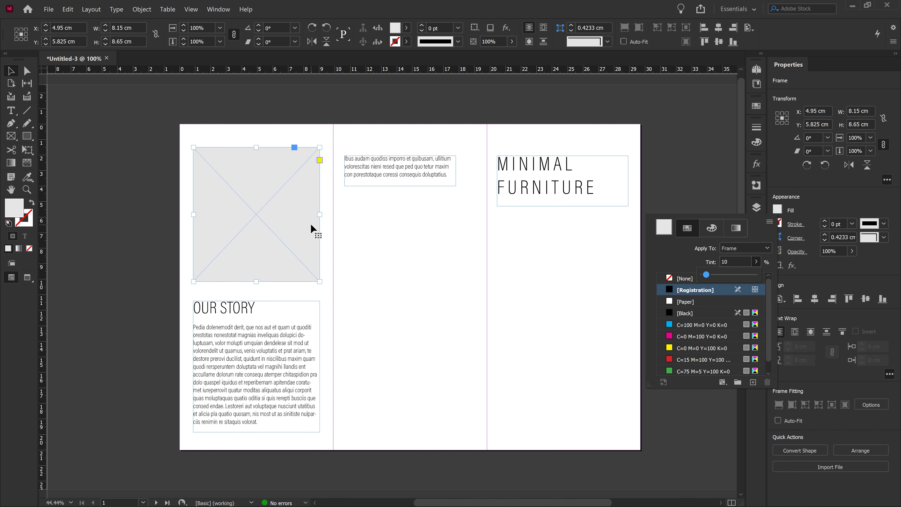
Step: Lower the image frame's upper edge to align with the top of the text frames in the other panels
click(256, 283)
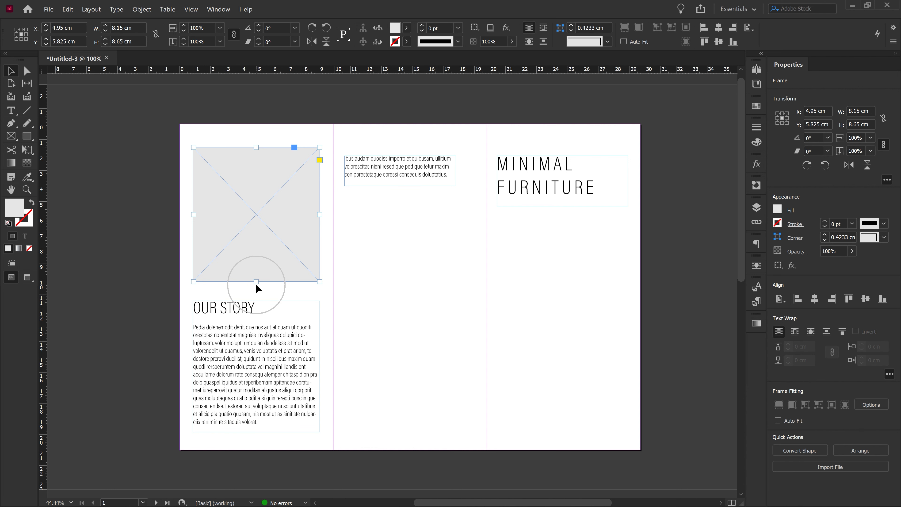
click(343, 258)
drag(256, 147, 256, 156)
click(399, 219)
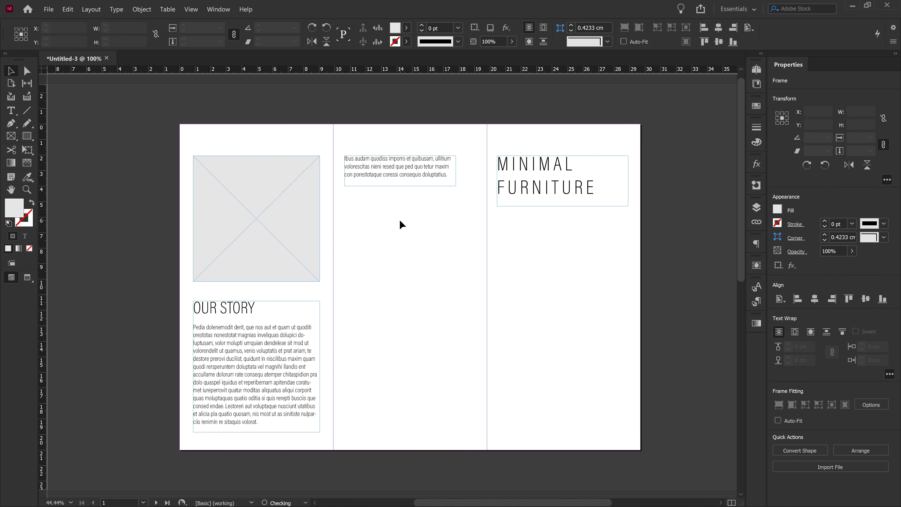
Step: Nudge the "OUR STORY" text frame slightly upward, closer to the image frame
click(281, 357)
key(shift+Up)
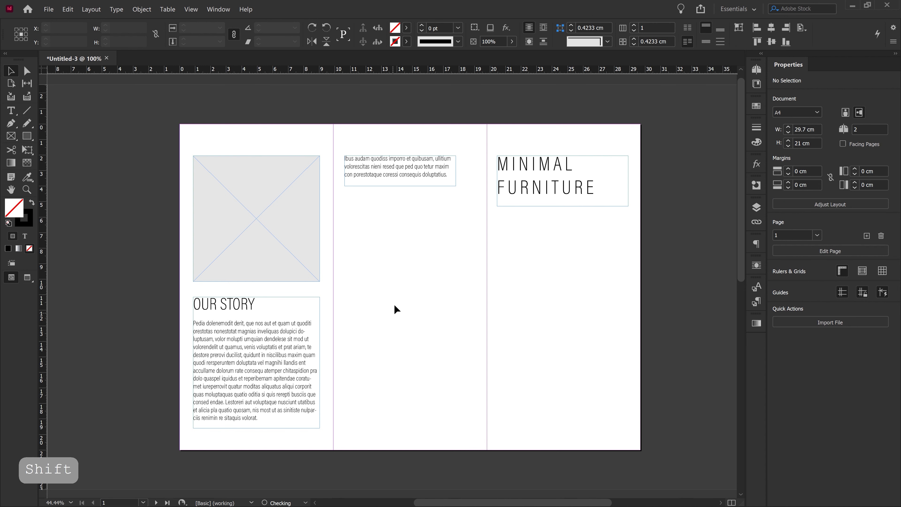
click(393, 303)
Step: Duplicate the grey image frame to cover the middle and right panels at 19.8 by 21 cm, and send it behind the text
drag(251, 192, 396, 168)
drag(461, 252, 640, 450)
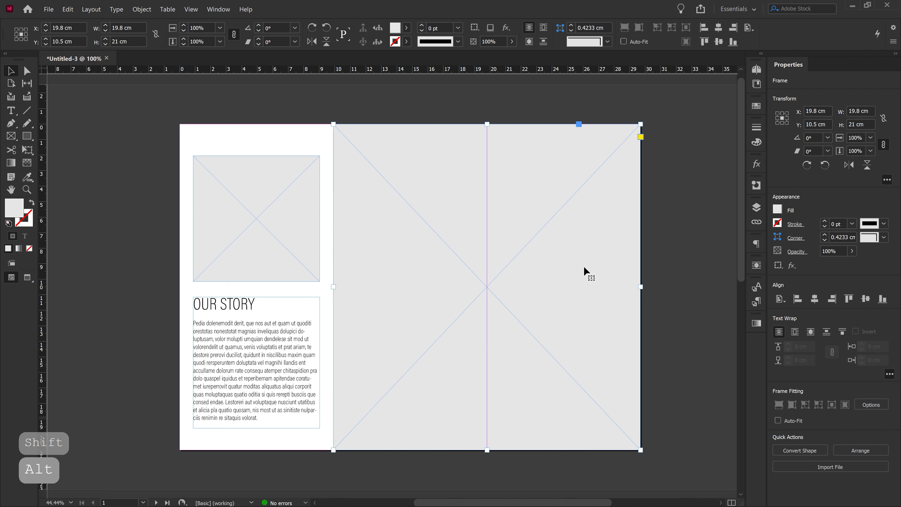
right_click(554, 198)
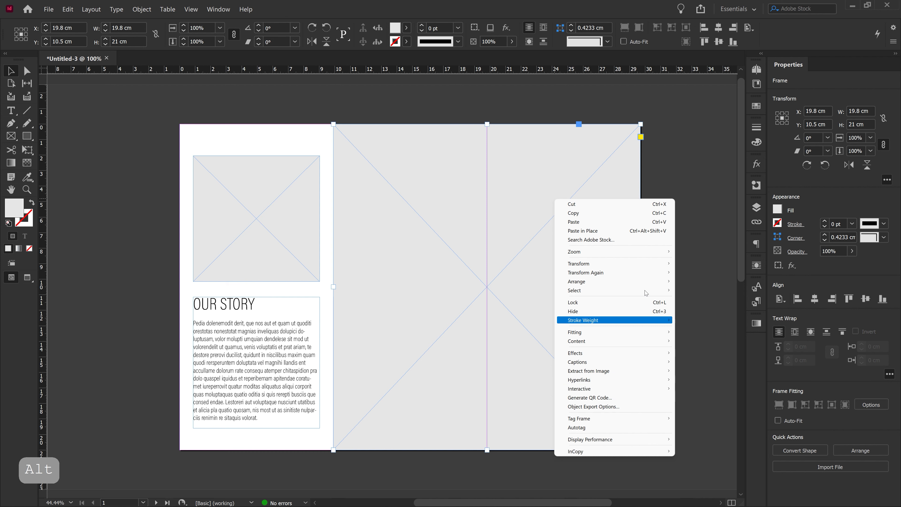
mouse_move(653, 283)
click(691, 291)
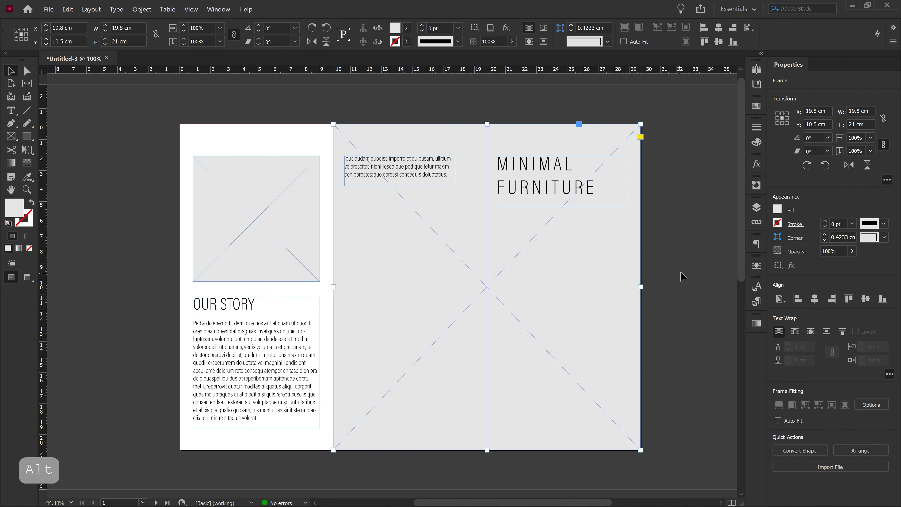
click(680, 270)
Step: Change the text colour of the "MINIMAL FURNITURE" cover title to white
click(530, 175)
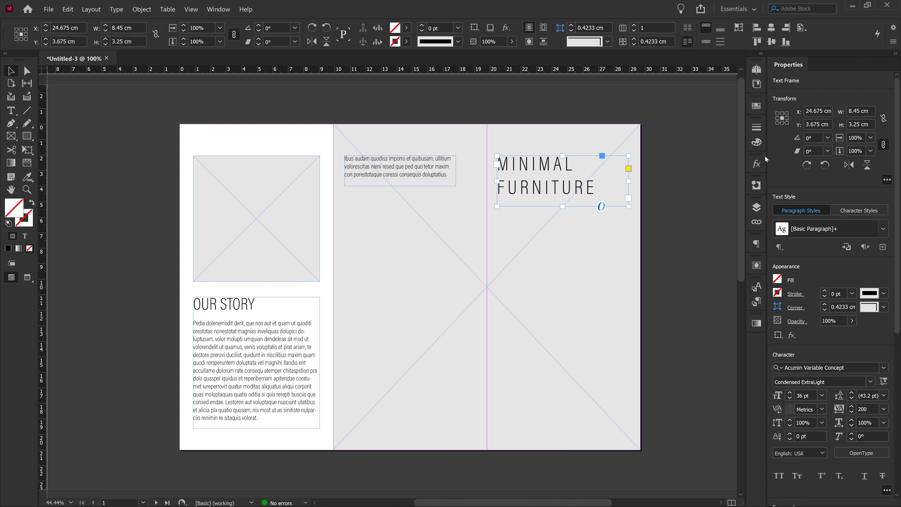
click(759, 145)
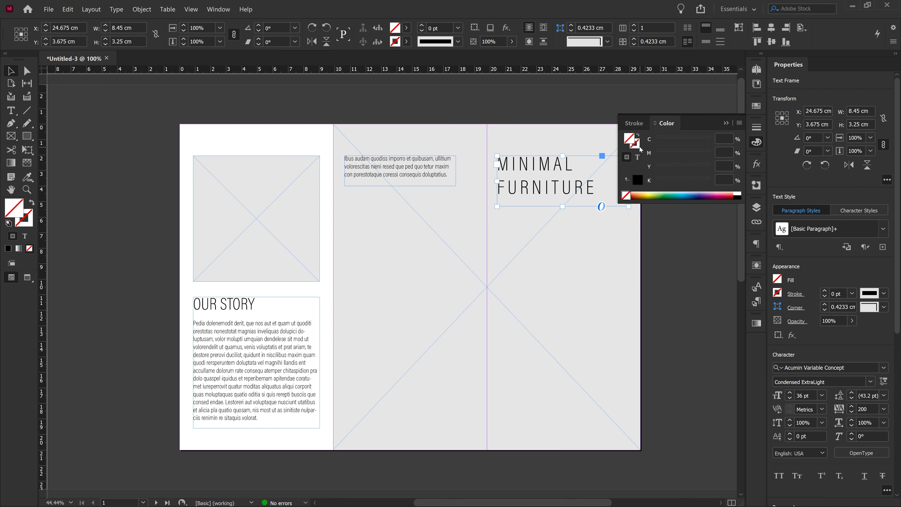
click(638, 156)
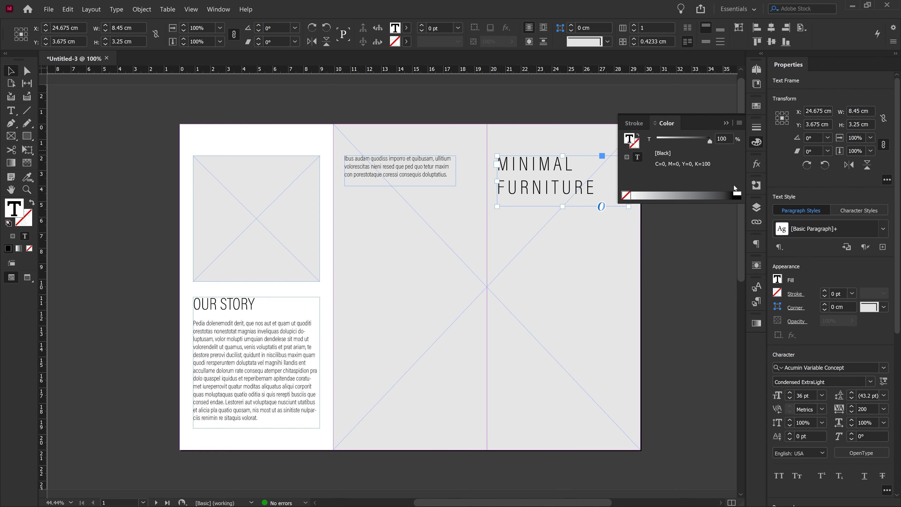
click(736, 193)
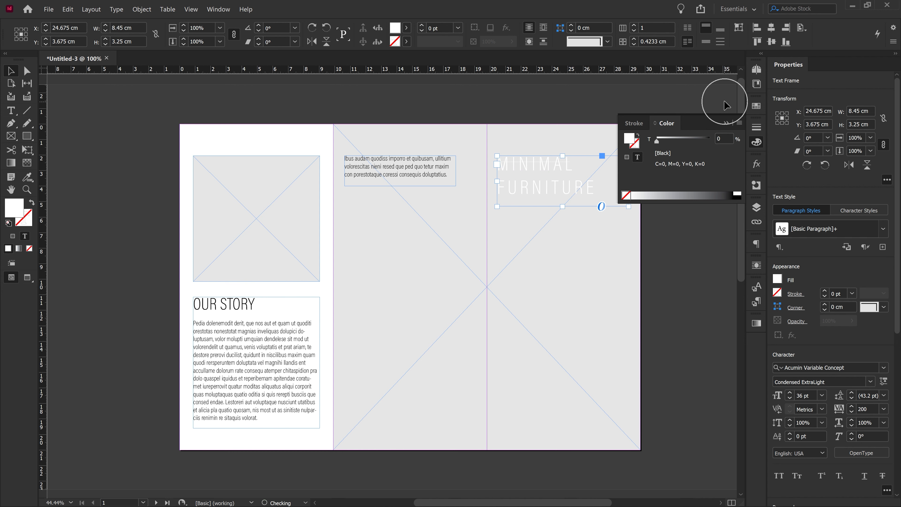
click(725, 104)
click(726, 124)
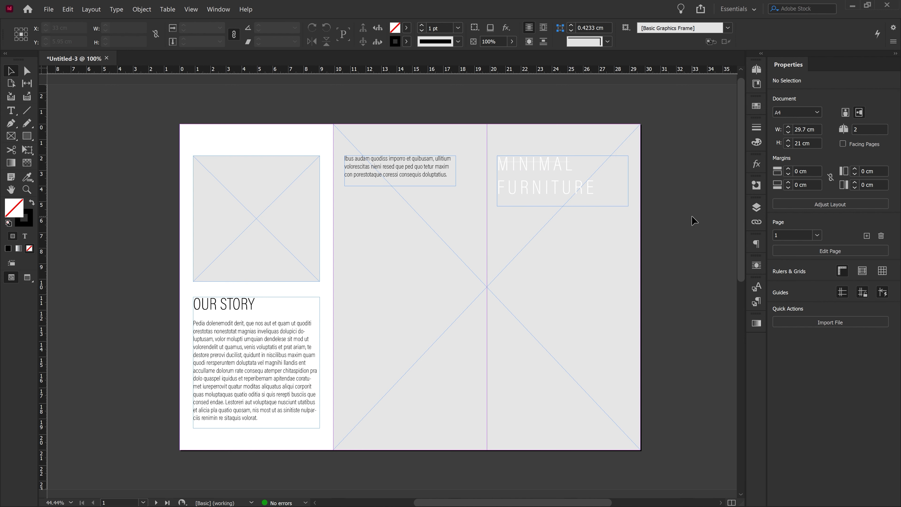
Step: Change the text colour of the middle panel's paragraph to white
click(422, 170)
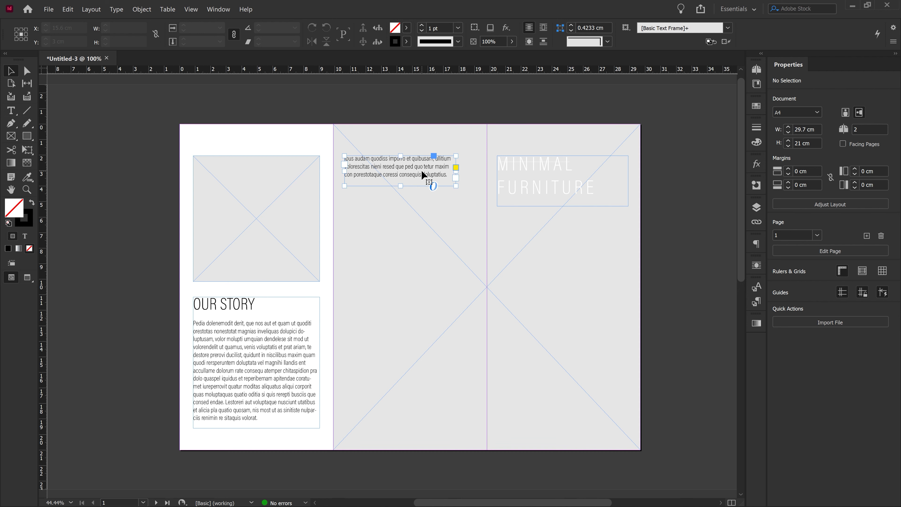
click(756, 142)
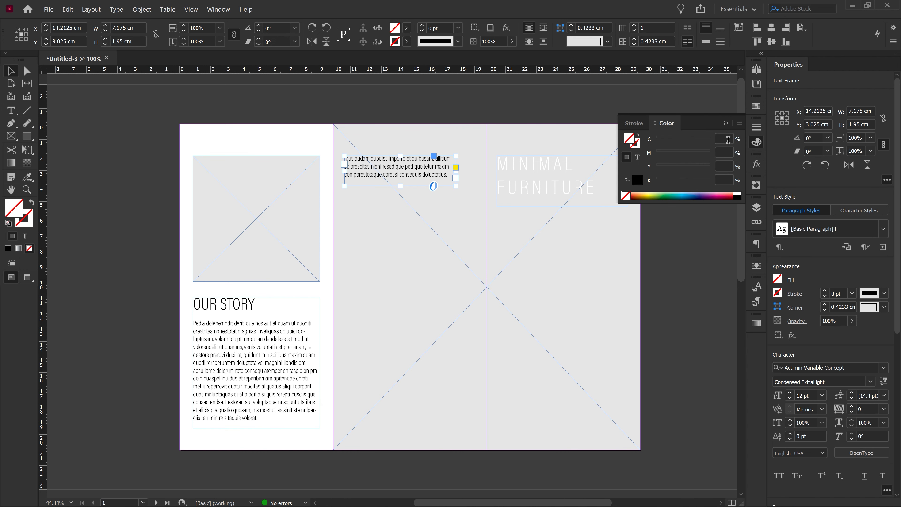
click(638, 157)
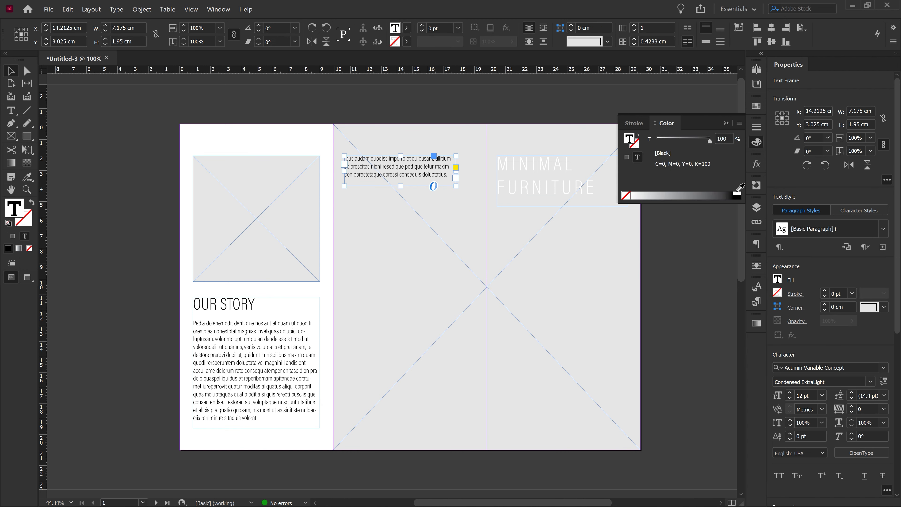
click(737, 192)
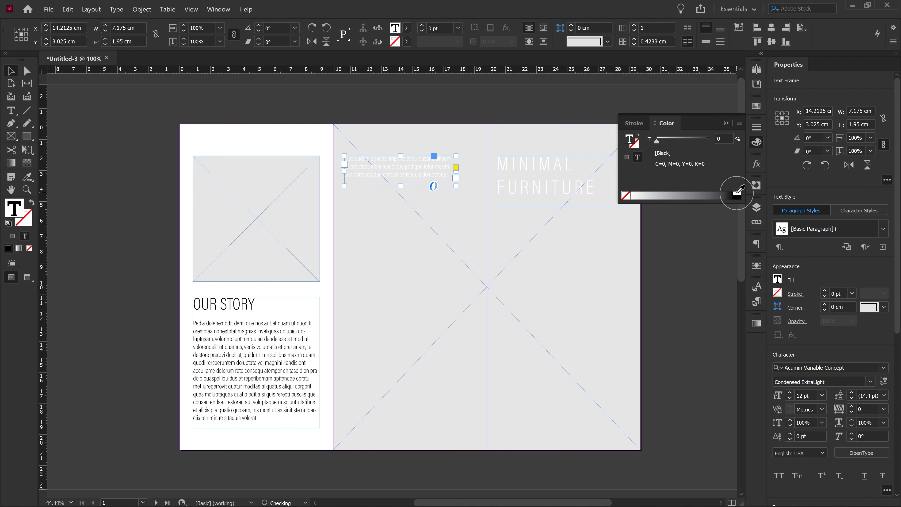
click(755, 142)
click(691, 168)
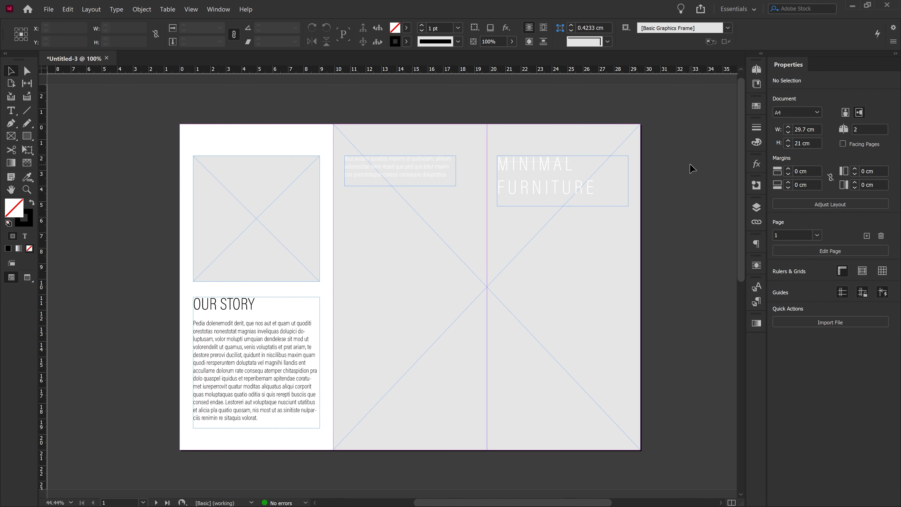
Step: Duplicate the "OUR STORY" text frame into the upper part of page two's right panel, centred at about X 24.75, Y 7.275 cm
scroll(188, 227, down, 4)
click(232, 212)
scroll(233, 212, down, 3)
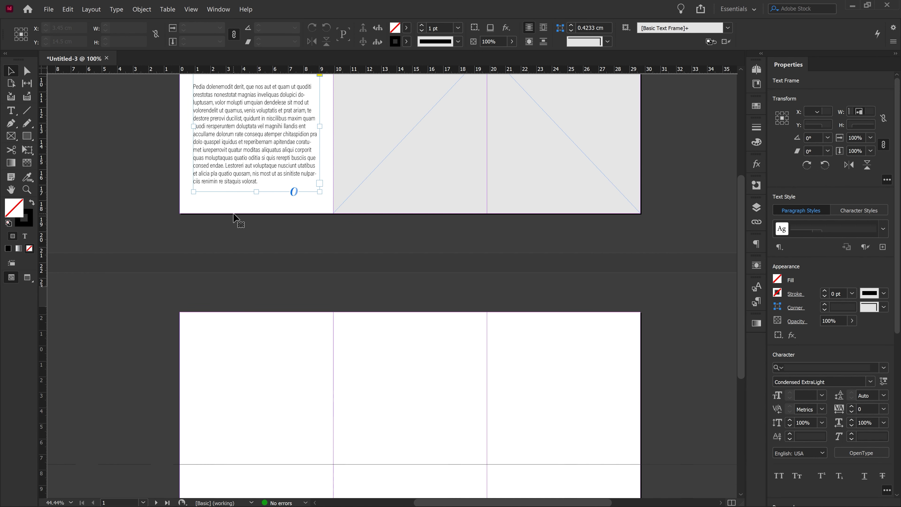
scroll(233, 212, down, 1)
drag(270, 142, 561, 407)
drag(562, 366, 561, 365)
scroll(561, 365, down, 4)
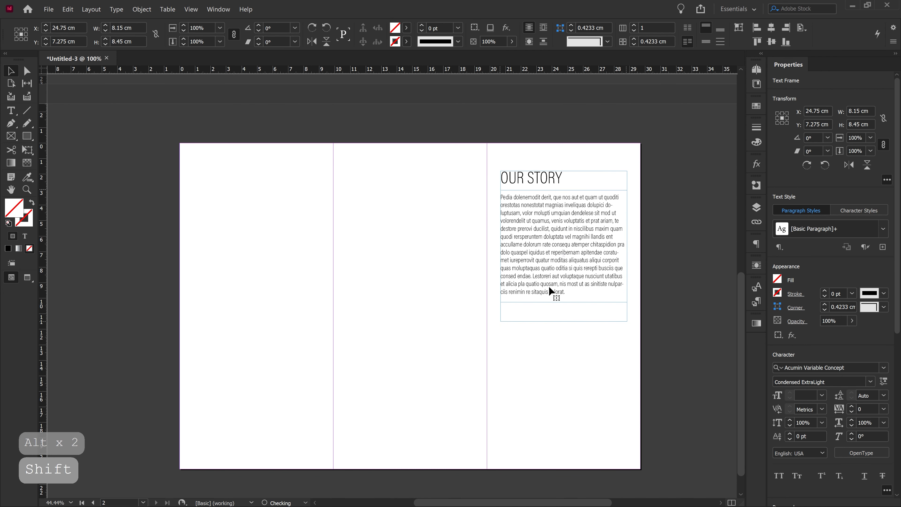
key(shift+Down)
Step: Replace the copied frame's paragraph with new placeholder text and trim it to end at "nihic tes vellabo."
double_click(569, 312)
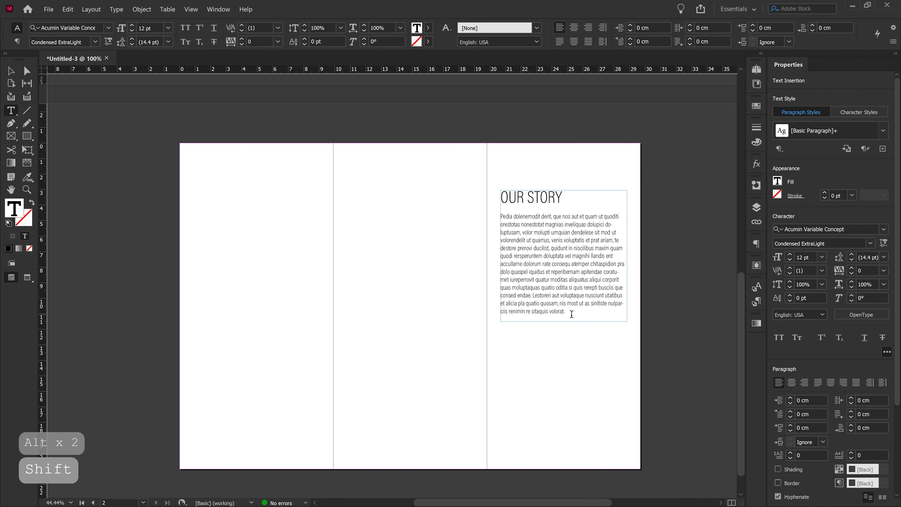
drag(571, 315, 502, 217)
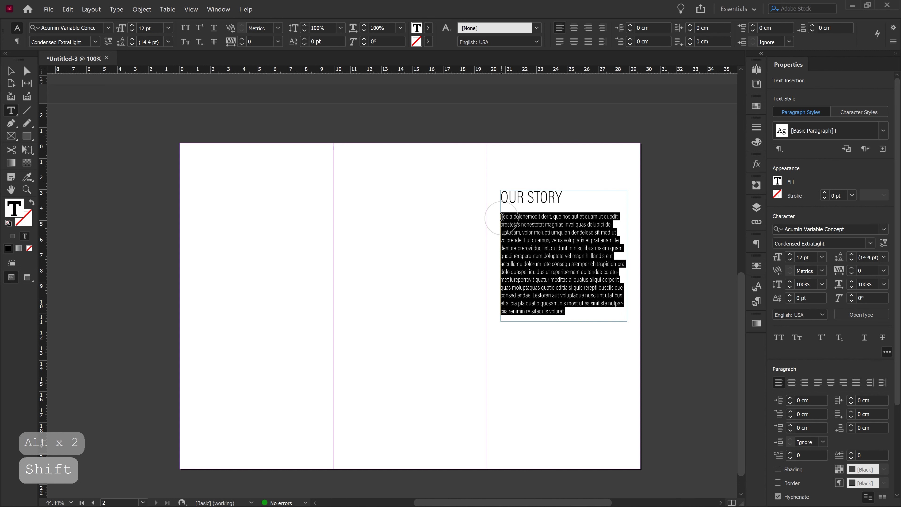
key(BackSpace)
right_click(500, 217)
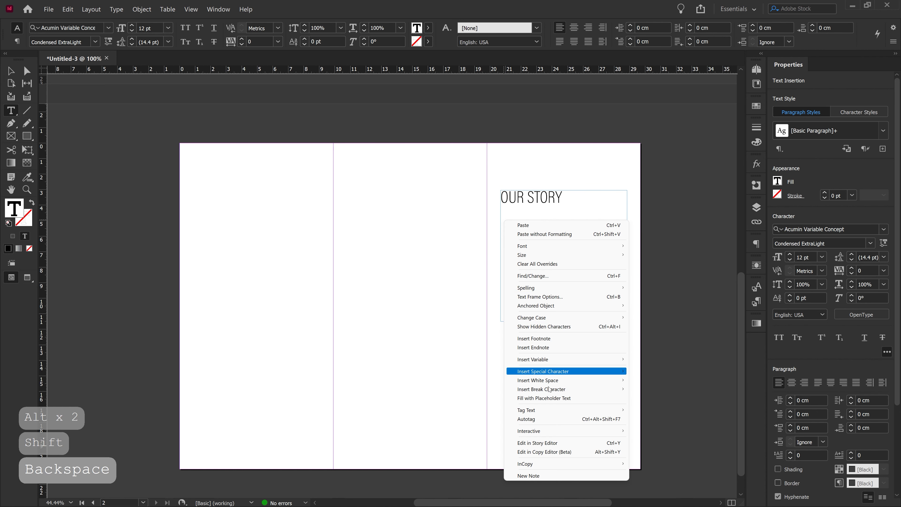
click(549, 398)
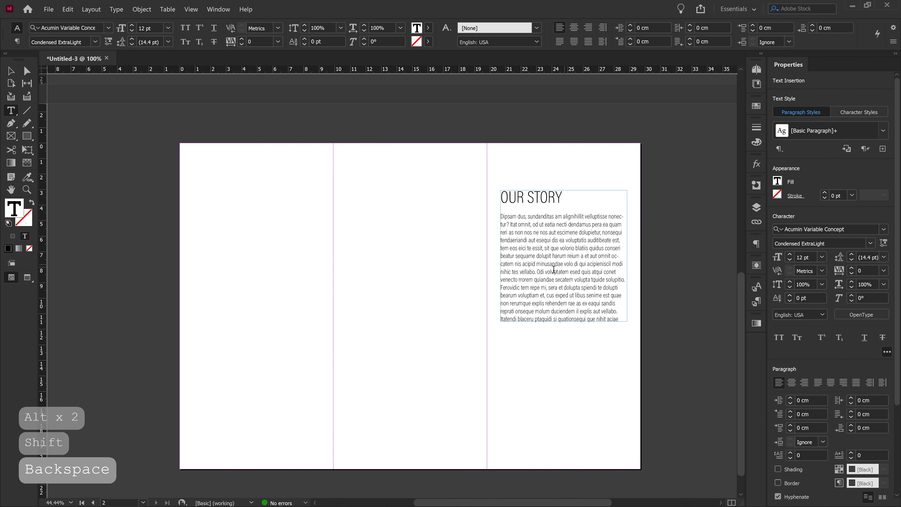
drag(538, 272, 625, 320)
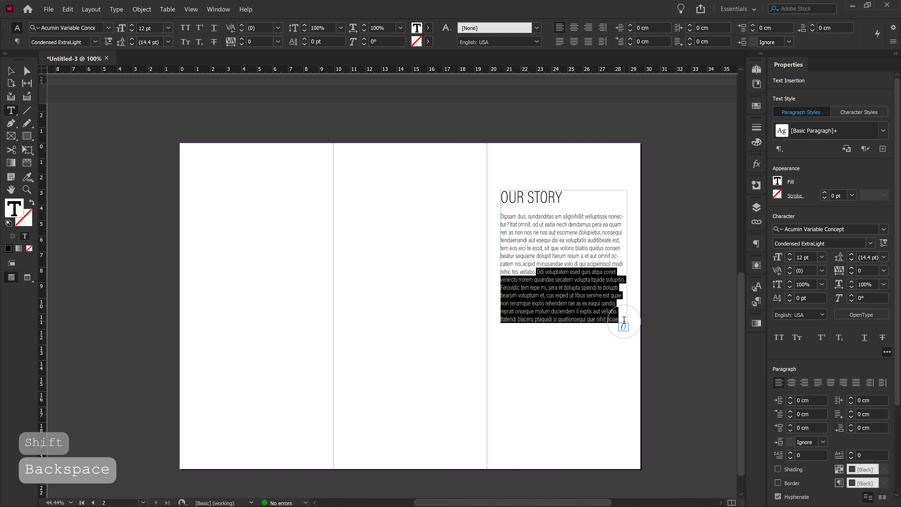
key(BackSpace)
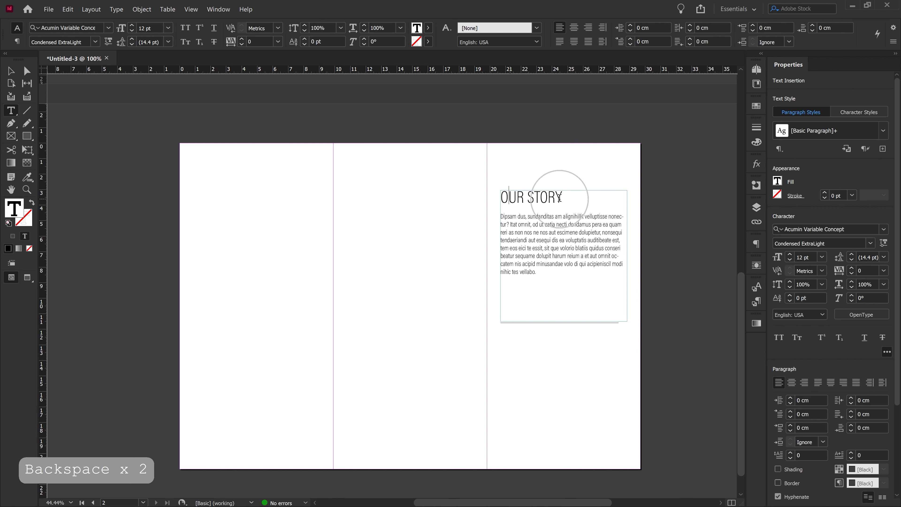
Step: Change the heading of page two's text frame from "OUR STORY" to "Model 101"
triple_click(560, 196)
key(BackSpace)
key(BackSpace)
text(M)
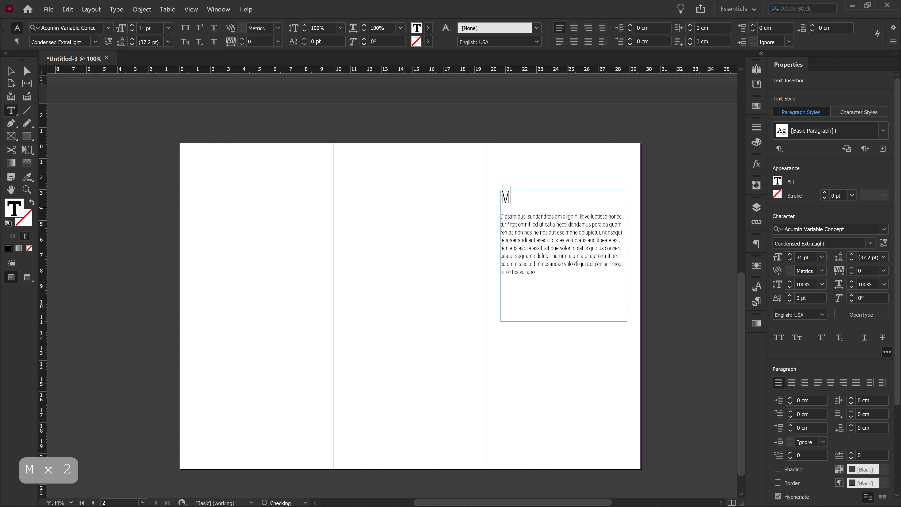
text(o)
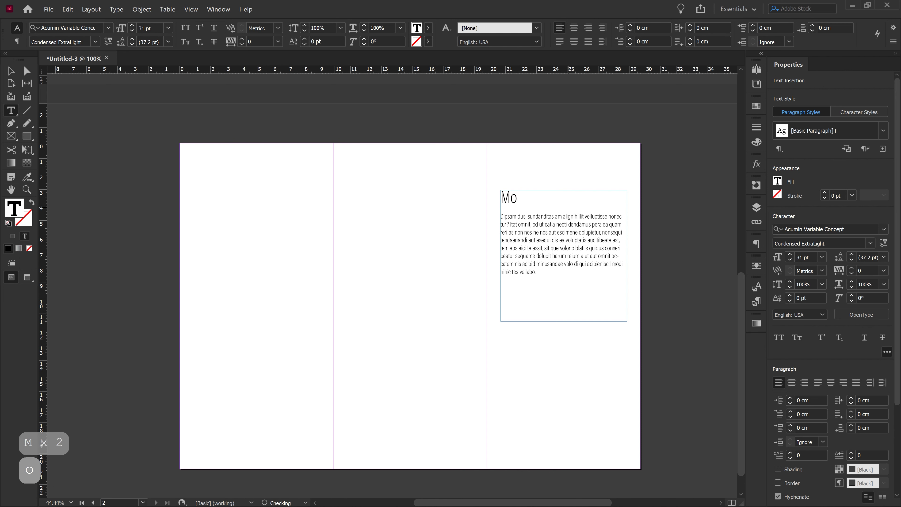
text(del )
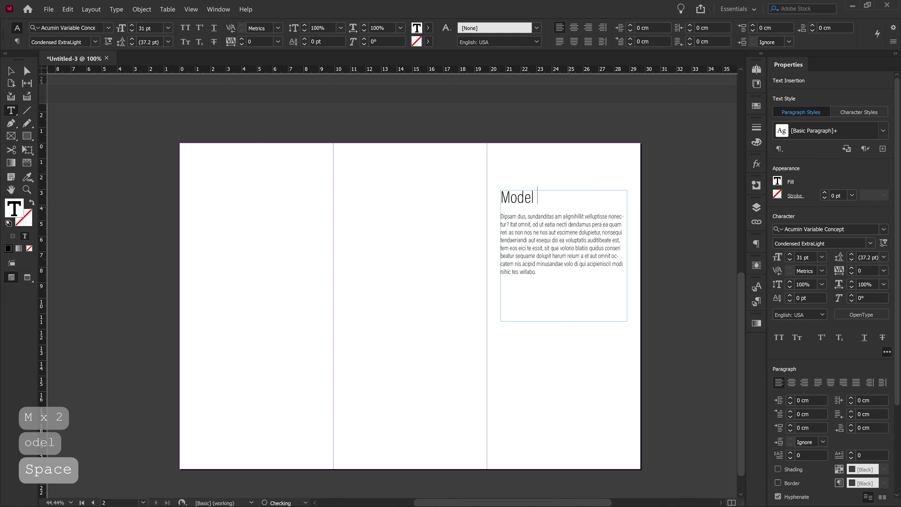
text(101)
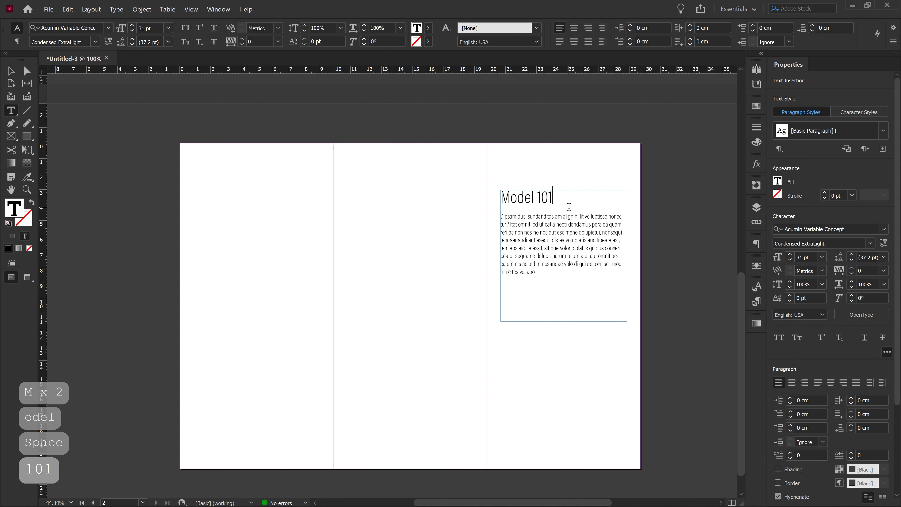
Step: Shorten the "Model 101" text frame to fit its paragraph and duplicate it directly below in the same panel
click(7, 73)
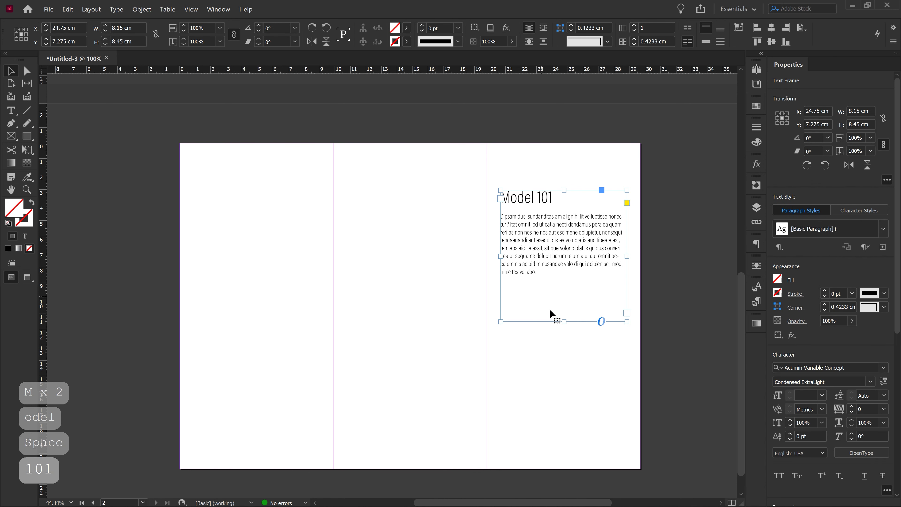
drag(564, 321, 566, 359)
Step: Change the heading of the lower text frame in page two's right panel to "Model 201"
double_click(541, 308)
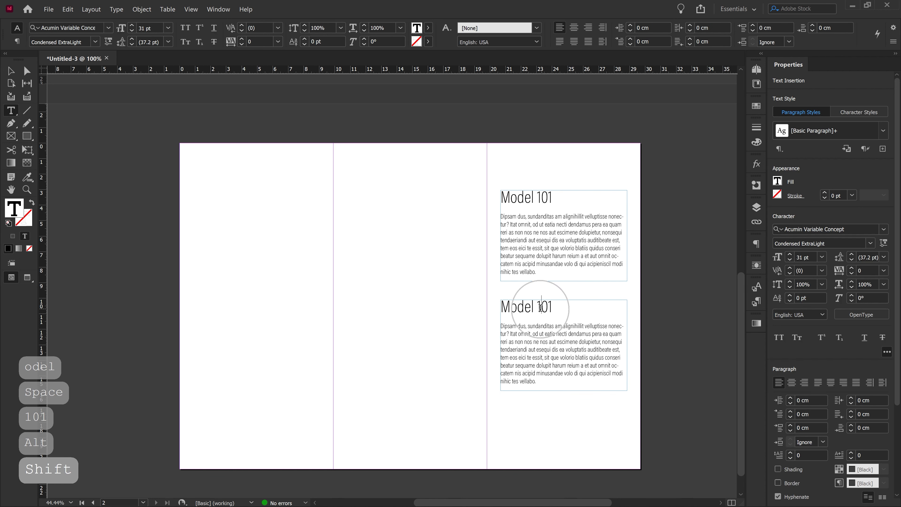
drag(540, 308, 537, 307)
text(2)
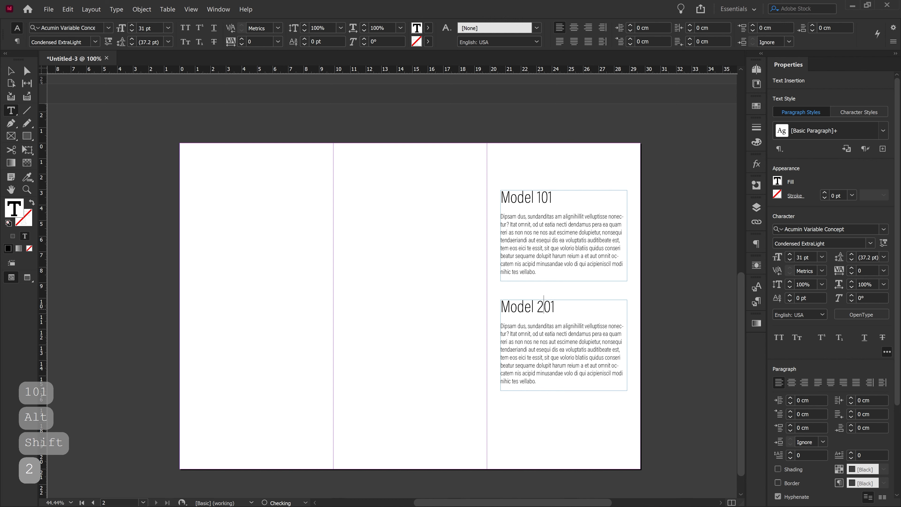
Step: Move both model frames down about 1 cm and copy the "Model 101" frame to the left panel's bottom, centred at X 4.95, Y 17.125 cm
click(10, 71)
shift+click(537, 250)
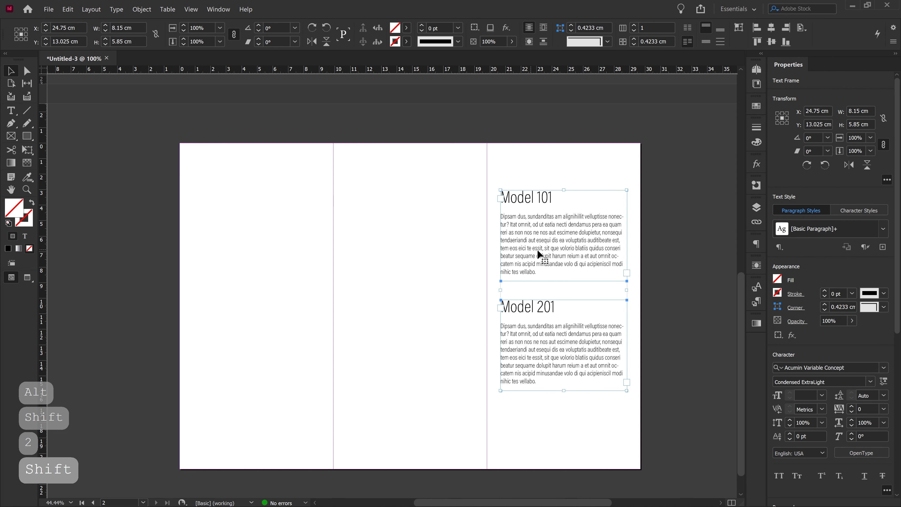
drag(537, 252, 231, 428)
click(460, 260)
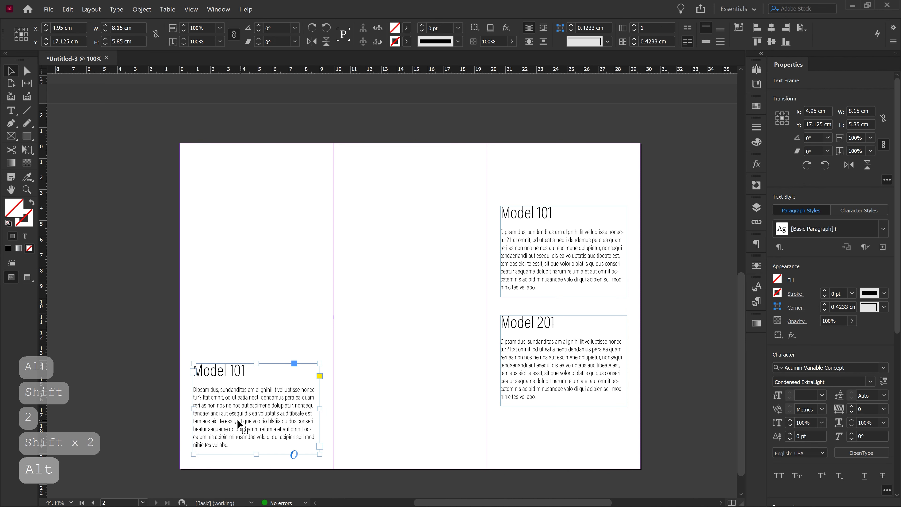
Step: Delete all text in the copied frame in page two's left panel and fill it with new placeholder text
double_click(261, 413)
shift+click(191, 367)
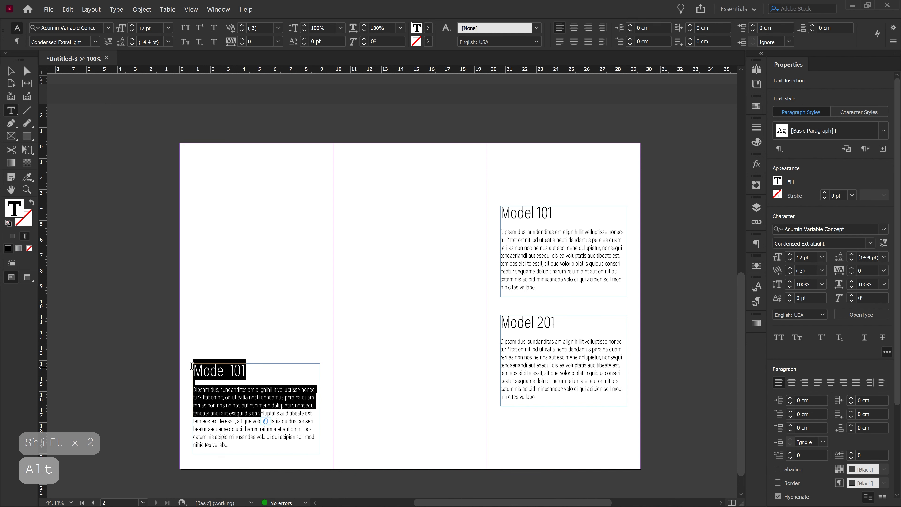
key(BackSpace)
triple_click(189, 372)
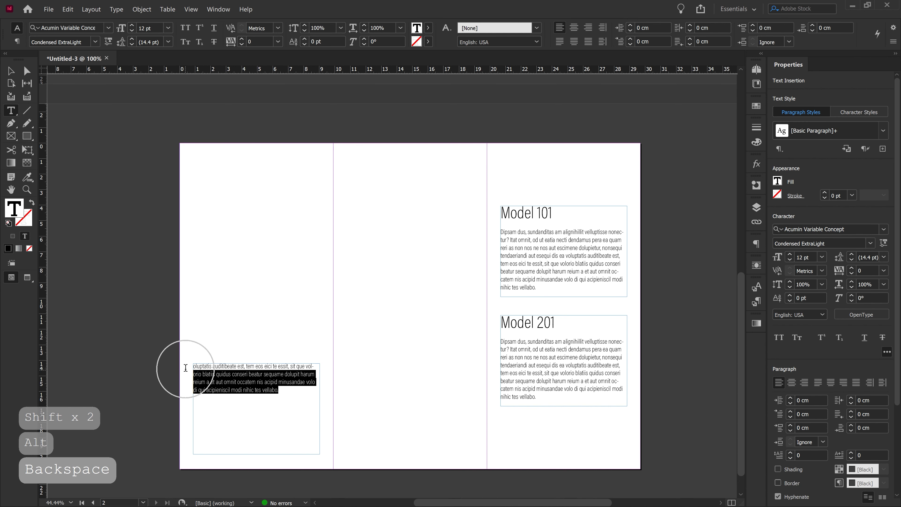
key(BackSpace)
right_click(243, 372)
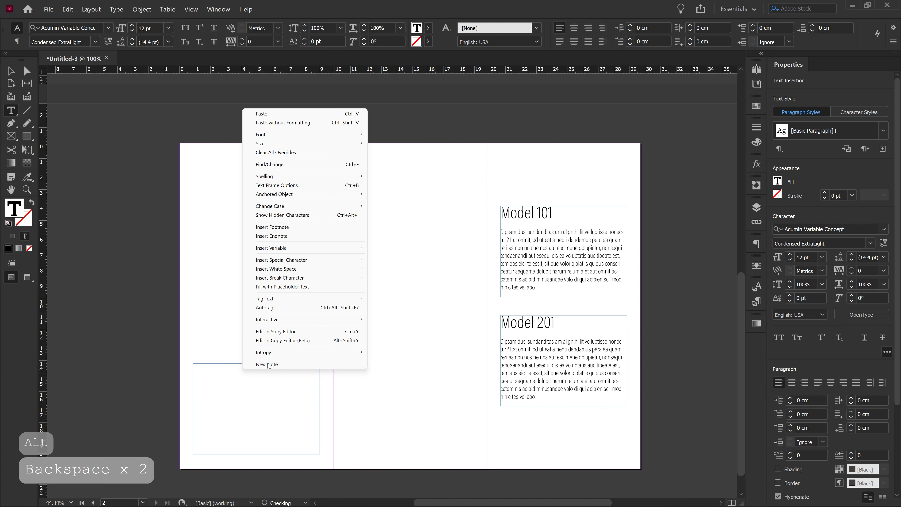
click(282, 287)
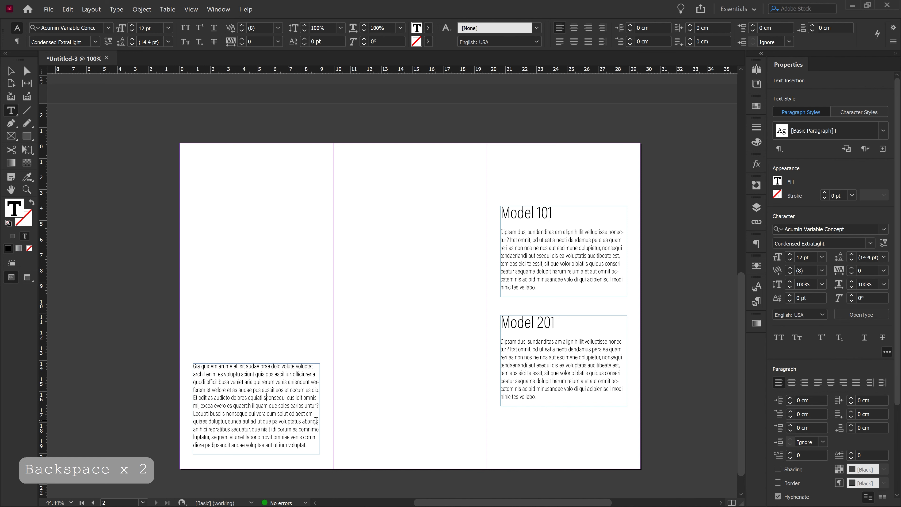
Step: Trim the placeholder text to end at "soles earios untur?" and shorten its frame from above to a height of 3.5 cm
drag(312, 447, 192, 414)
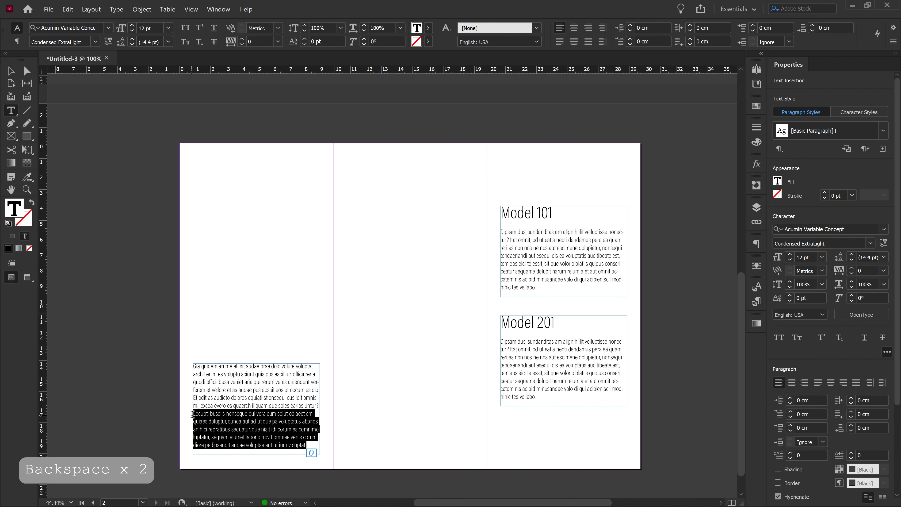
key(BackSpace)
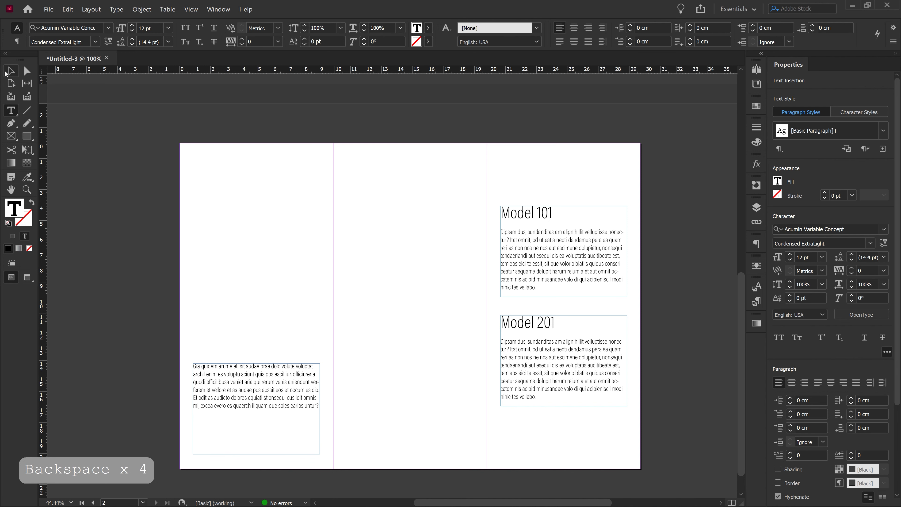
click(11, 70)
drag(255, 363, 256, 399)
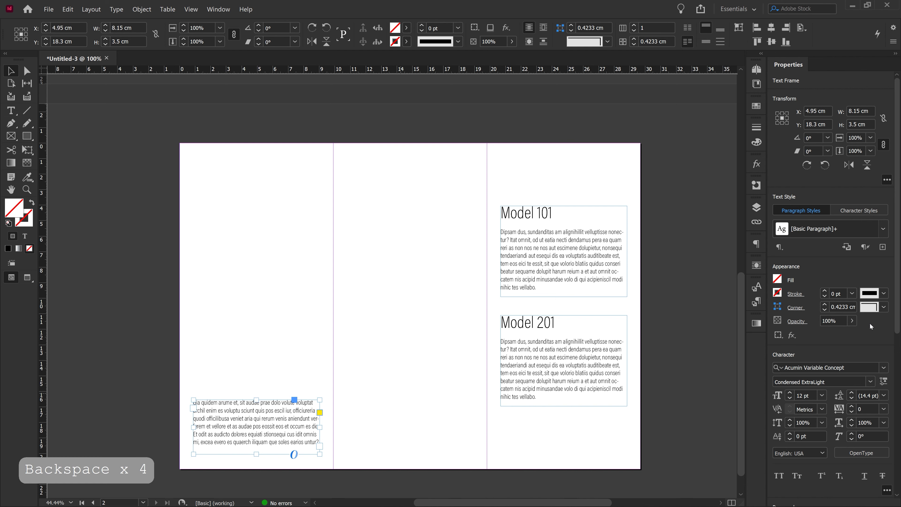
Step: Set the left panel's placeholder paragraph to the Condensed ExtraLight Italic font style
click(867, 381)
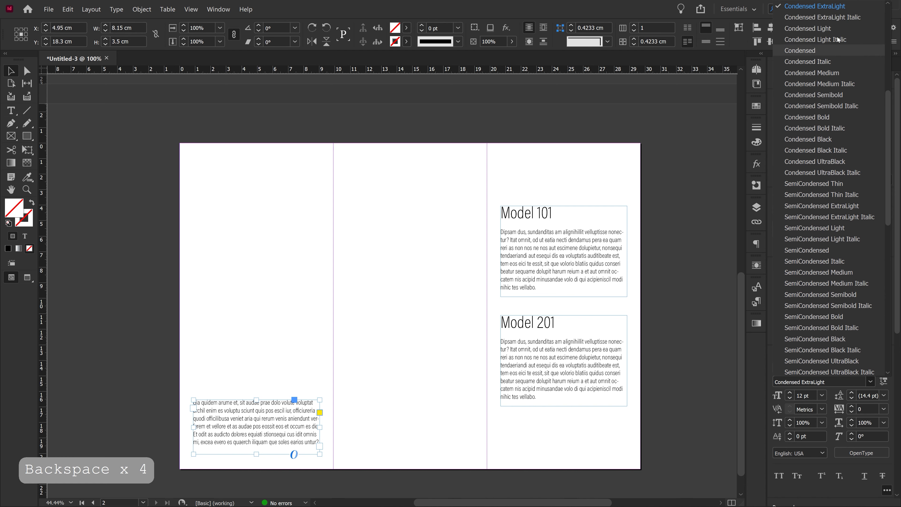
click(833, 18)
click(271, 320)
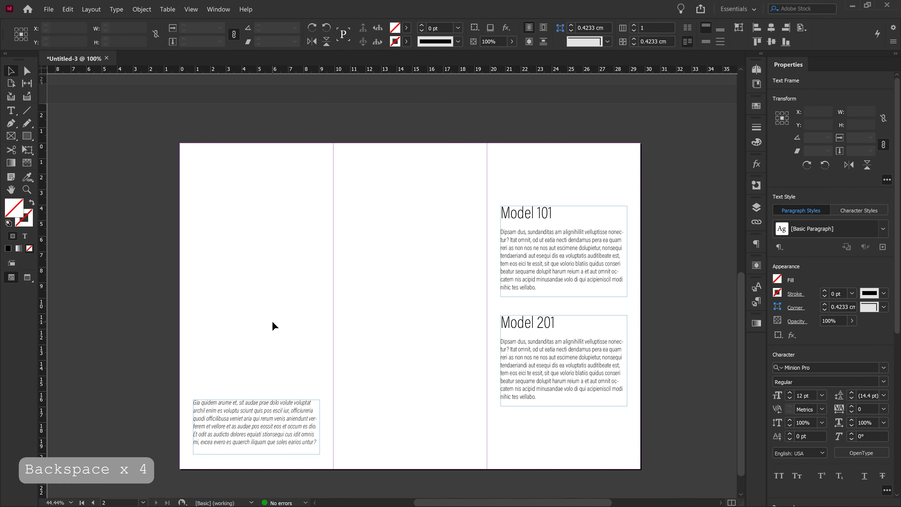
Step: Copy page one's square image placeholder to page two's upper-left corner and enlarge it across the left and middle panels, about 15 cm high
scroll(274, 303, up, 5)
scroll(276, 305, up, 1)
key(ctrl+space)
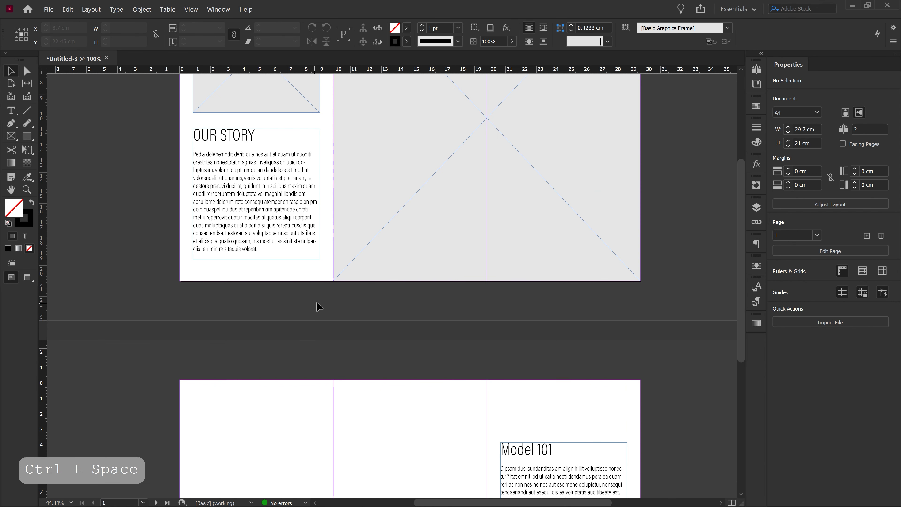
ctrl+alt+click(368, 316)
drag(323, 114, 314, 412)
scroll(388, 355, down, 5)
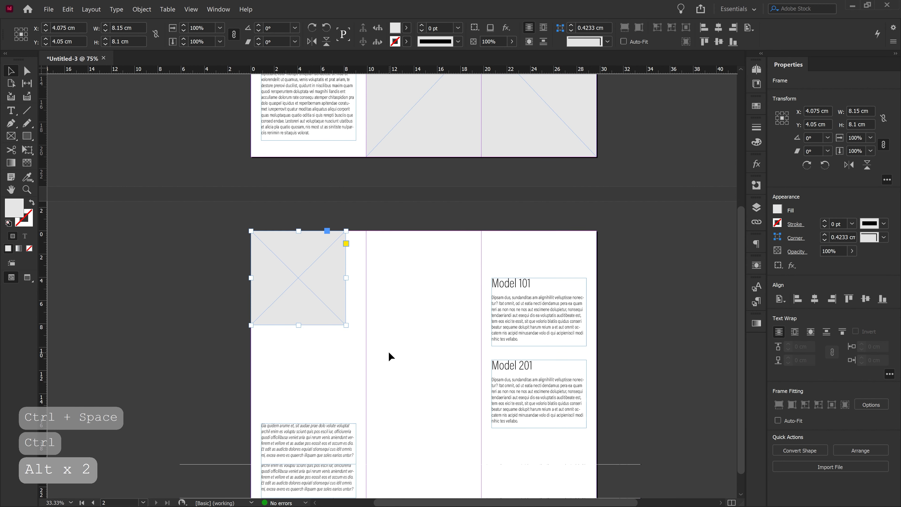
drag(349, 300, 482, 377)
click(458, 412)
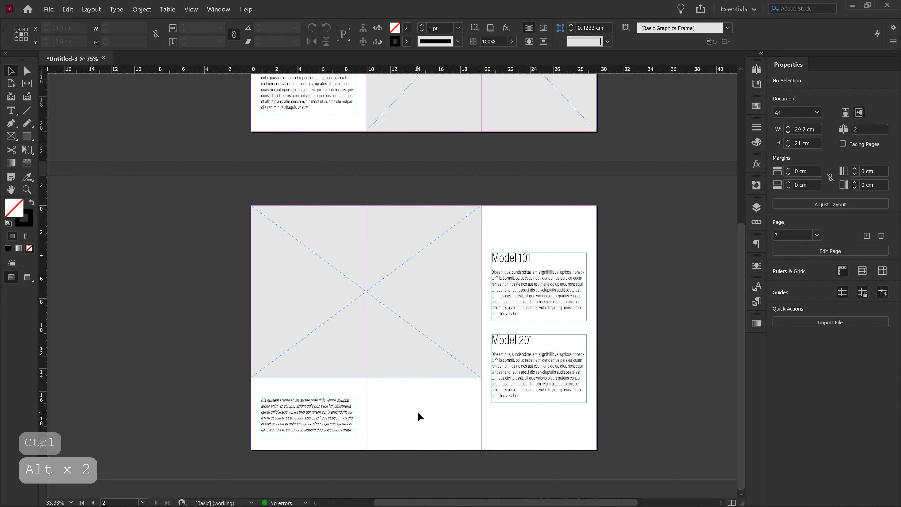
Step: Place the image "wooden-dining-room-design-gray-wall-mock-up" into the large placeholder frame spanning page one's middle and right panels
scroll(451, 237, up, 3)
scroll(452, 239, up, 1)
click(49, 10)
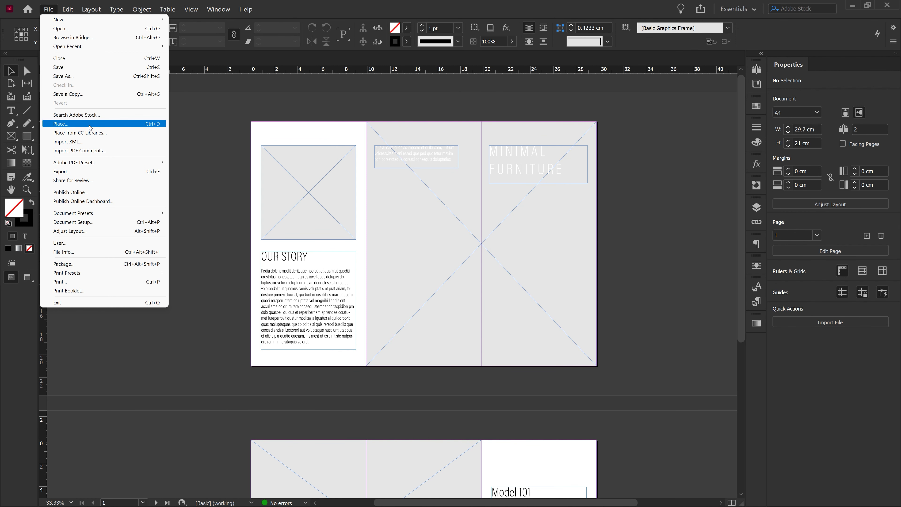
click(108, 126)
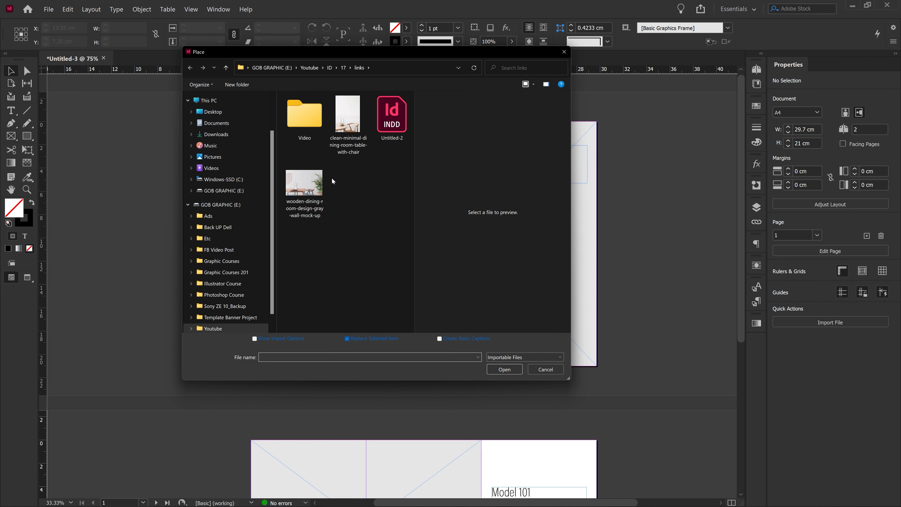
click(317, 179)
click(505, 370)
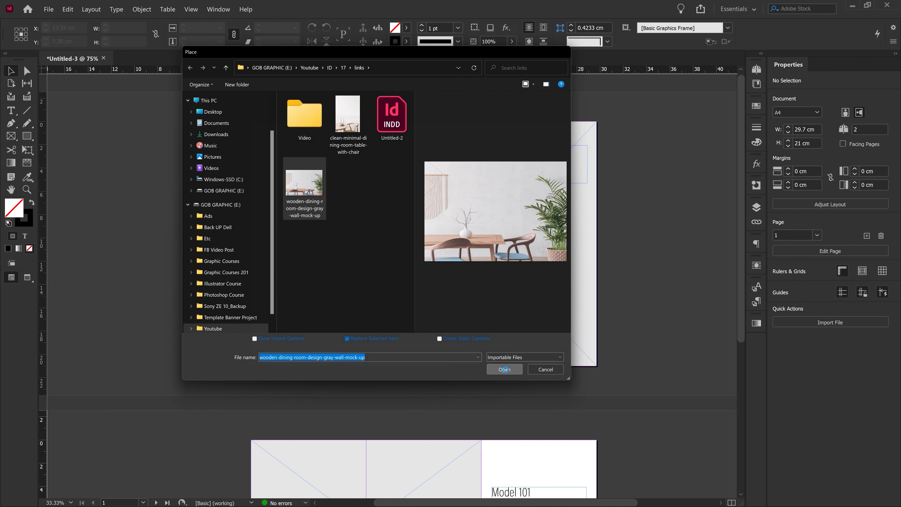
click(436, 222)
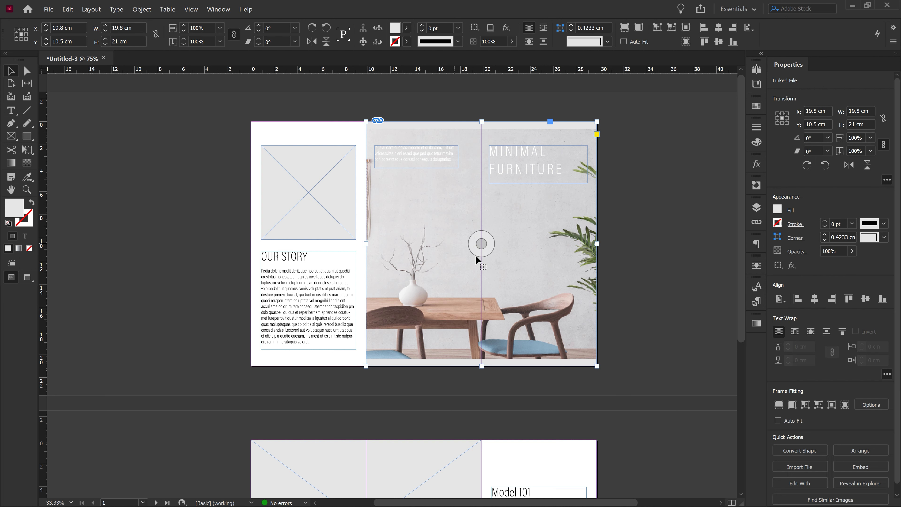
Step: Flip the placed dining room image horizontally and enlarge it proportionally inside its frame to about 41.75 x 29.23 cm
click(480, 244)
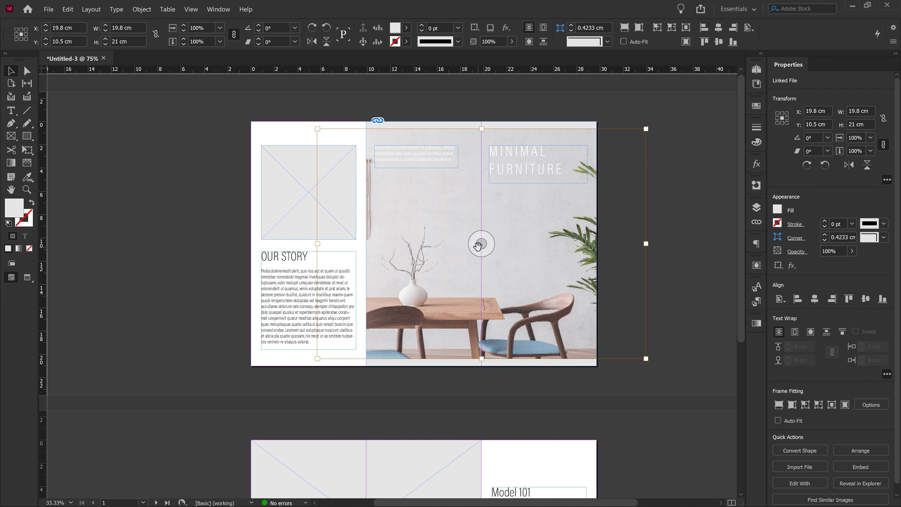
click(849, 165)
drag(483, 365, 489, 469)
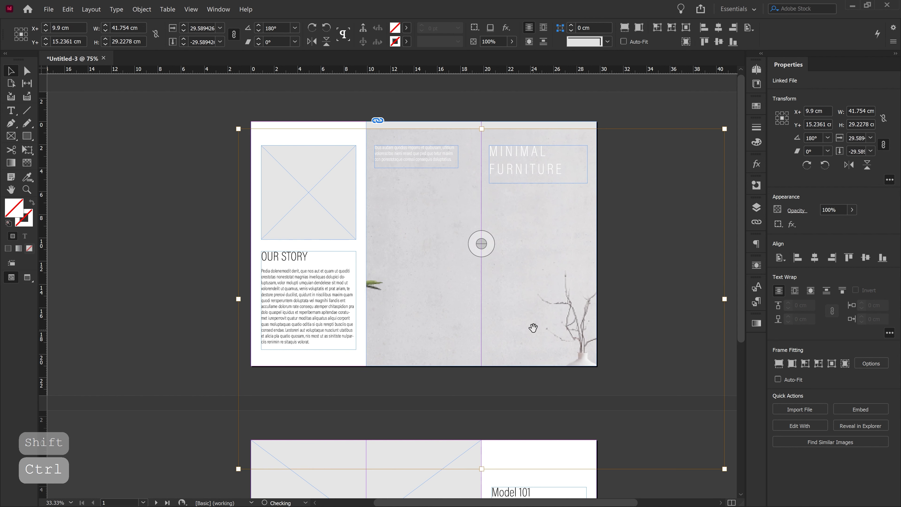
Step: Reposition the dining room image within its frame to about X 7.9, Y 9.51 cm, with the vase in the cover panel
drag(492, 253, 451, 200)
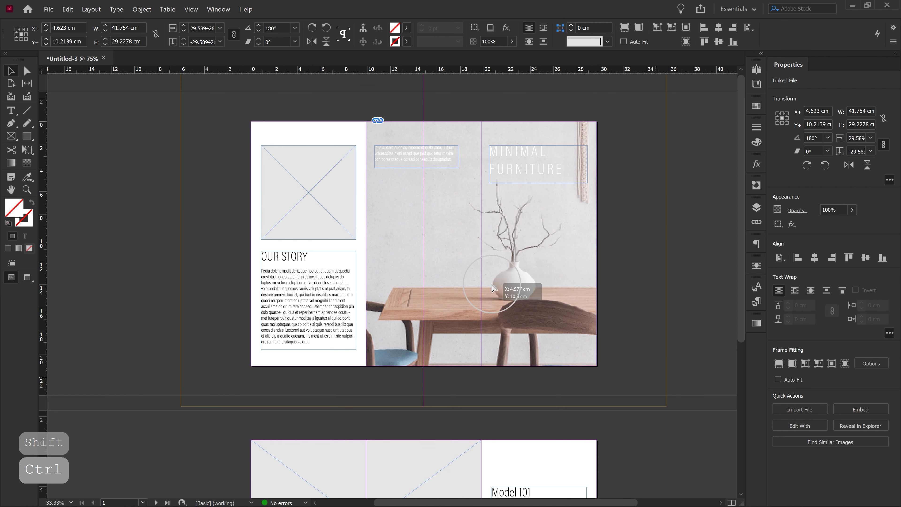
mouse_move(489, 251)
mouse_down()
mouse_move(507, 254)
mouse_move(485, 245)
mouse_up()
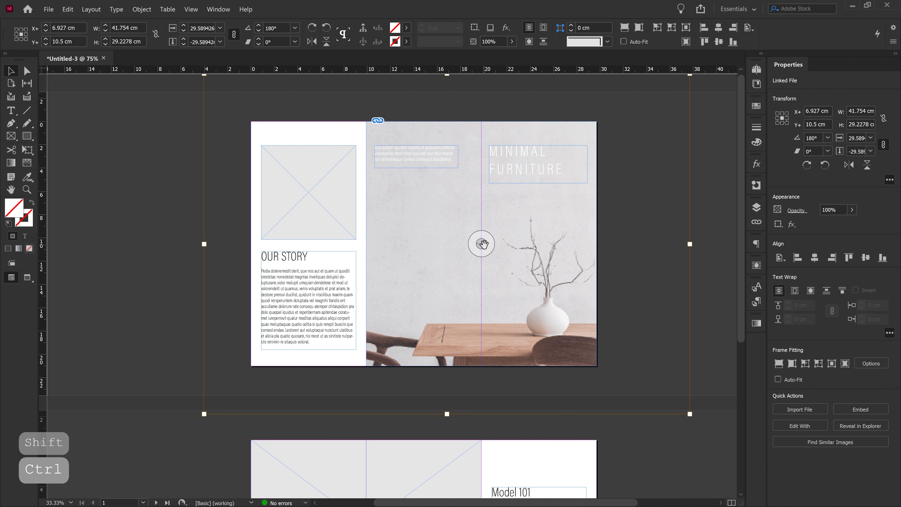
mouse_move(481, 243)
mouse_down()
mouse_move(498, 248)
mouse_move(485, 234)
mouse_up()
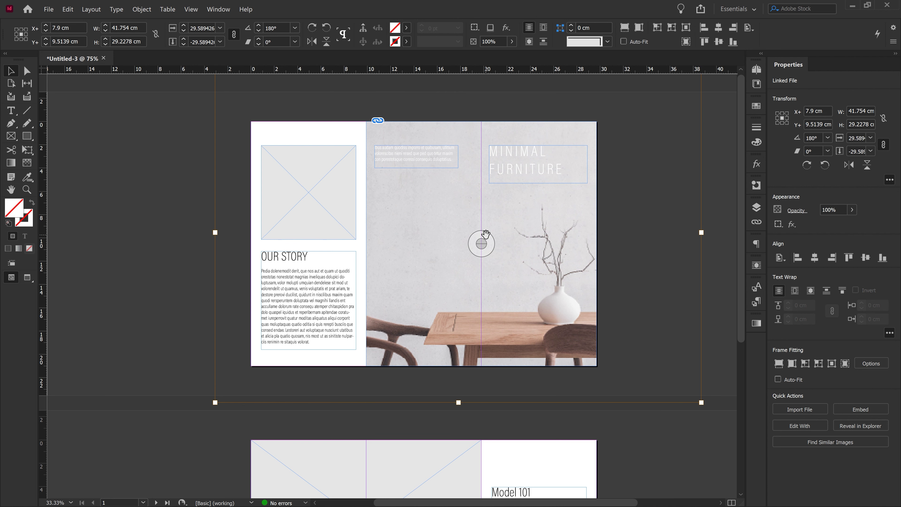
click(200, 216)
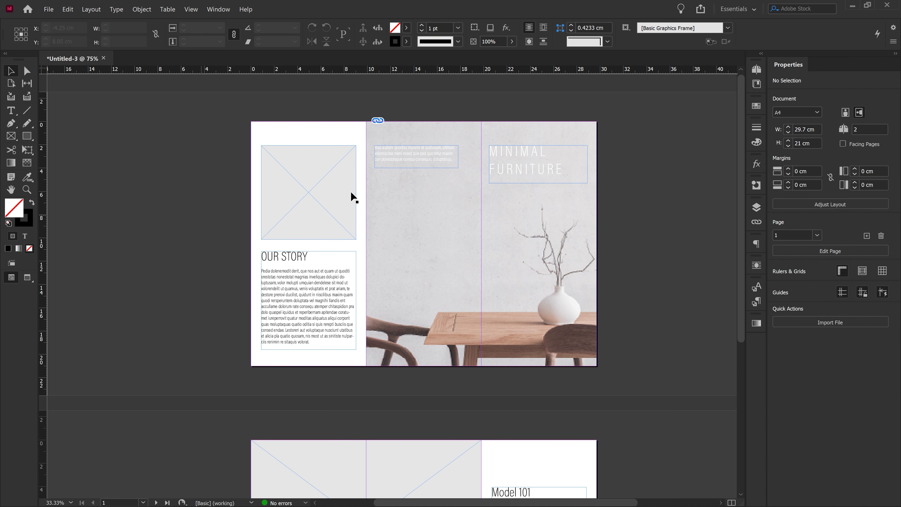
Step: Set the "MINIMAL FURNITURE" cover title to the Condensed Light font style
click(502, 169)
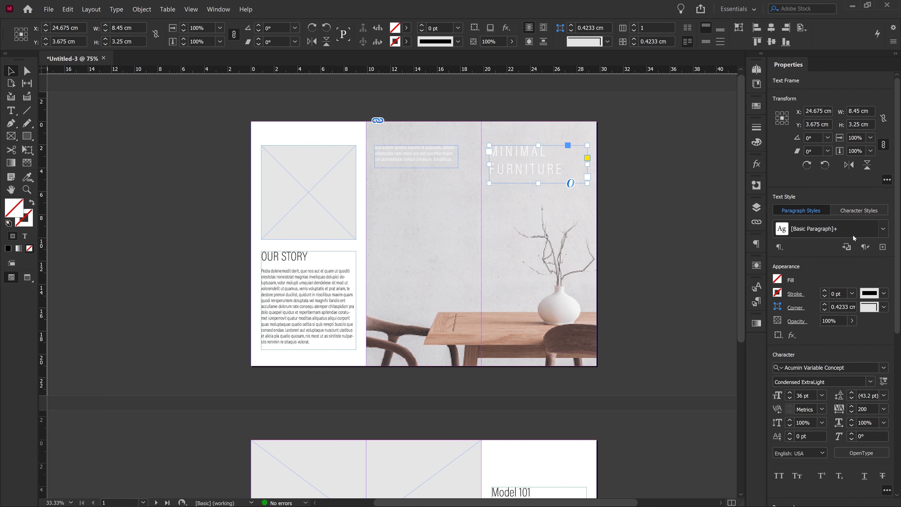
click(869, 382)
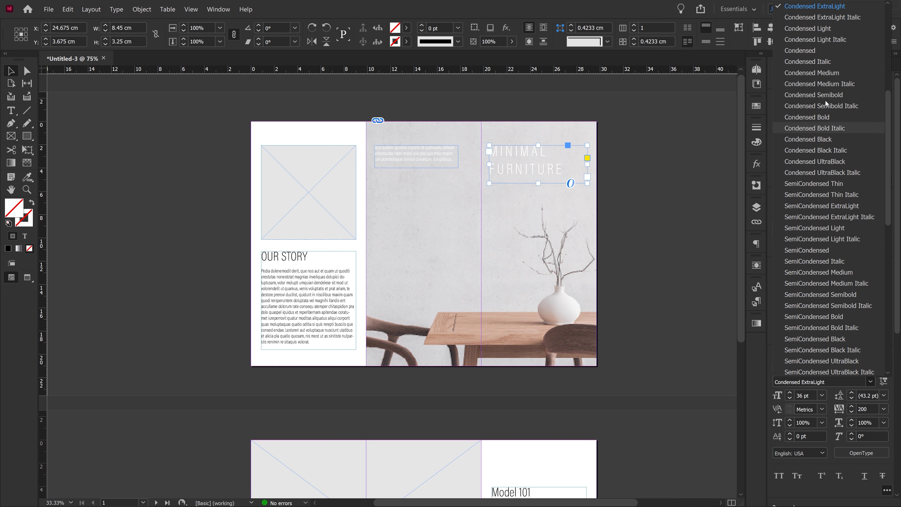
click(826, 30)
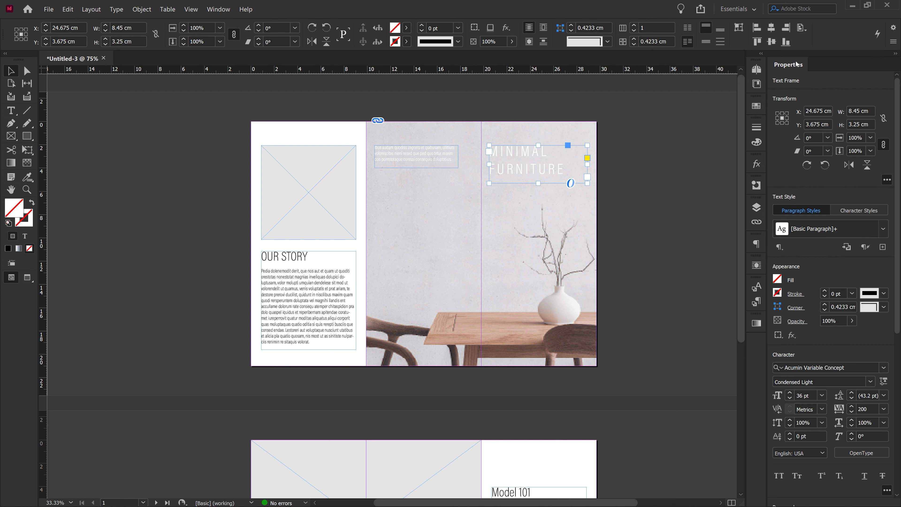
click(633, 191)
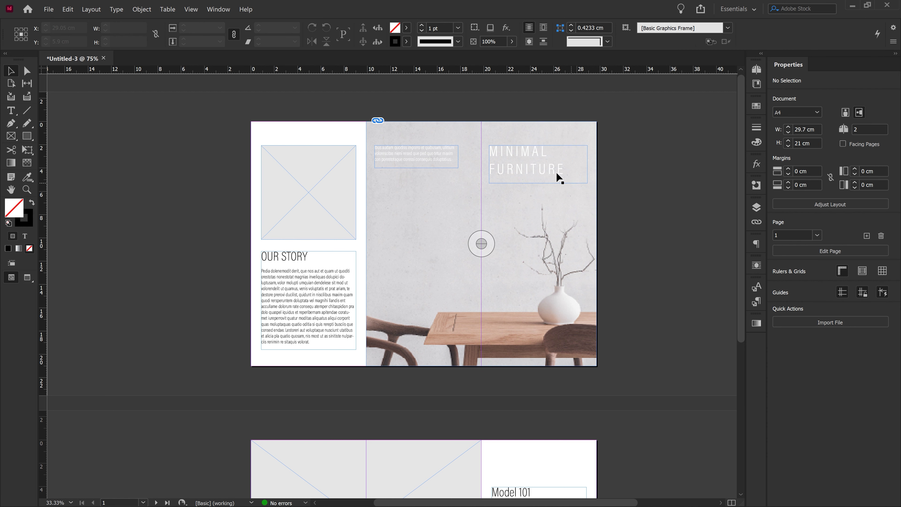
Step: Increase the cover title's font size to 47 pt and adjust its frame height to fit the larger two-line text
drag(539, 183, 538, 200)
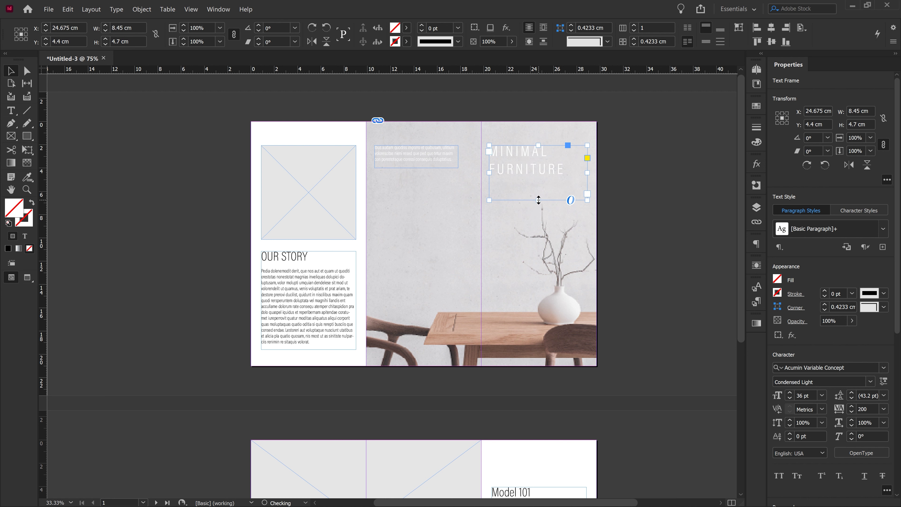
click(789, 392)
click(790, 393)
click(789, 393)
click(789, 392)
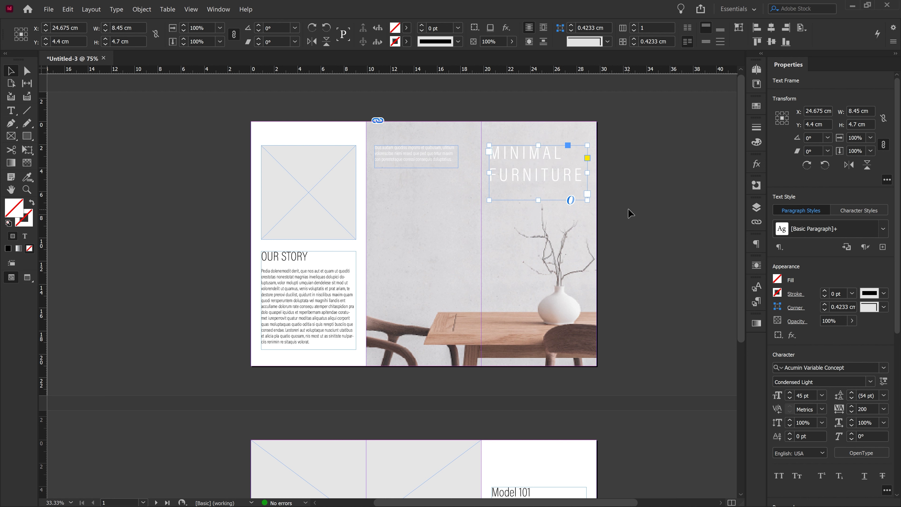
click(790, 392)
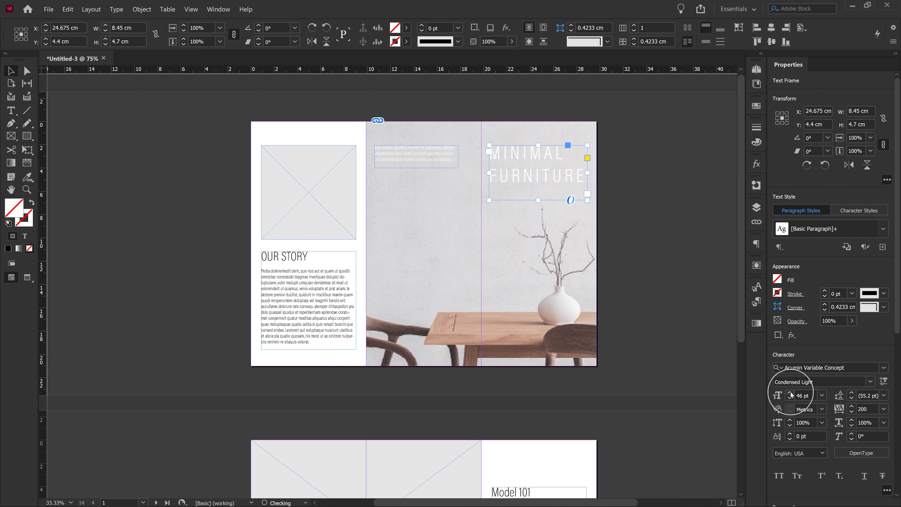
click(790, 392)
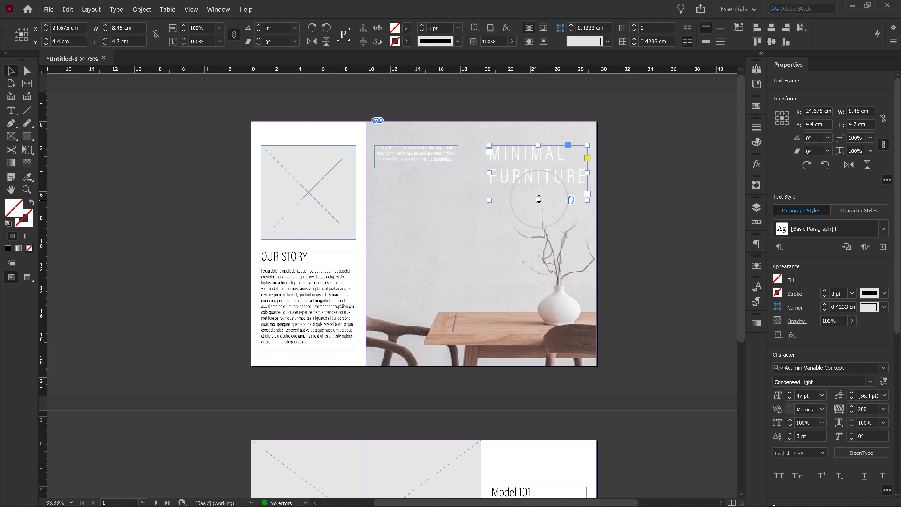
drag(538, 200, 539, 190)
click(625, 192)
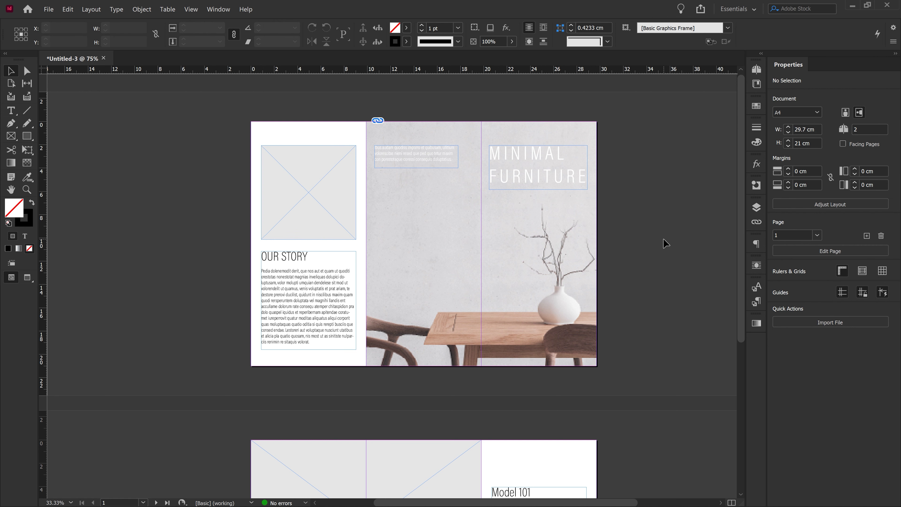
Step: Place the image wooden-dining-room-design-gray-wall-mock-up into the empty frame above the "OUR STORY" text
click(43, 12)
click(94, 124)
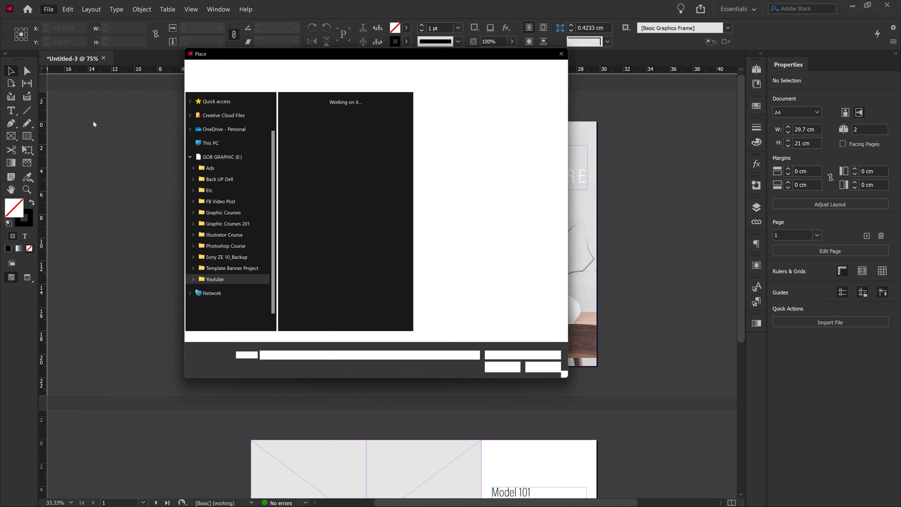
click(316, 181)
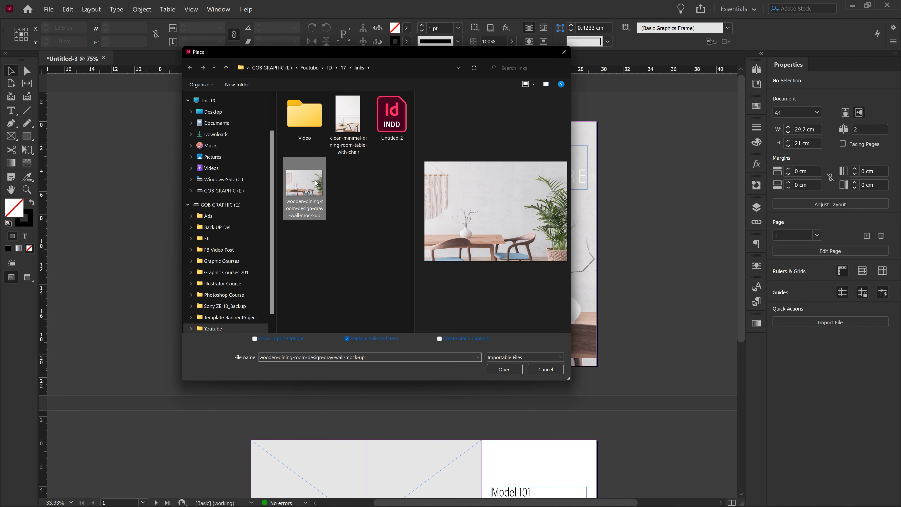
click(517, 370)
click(299, 170)
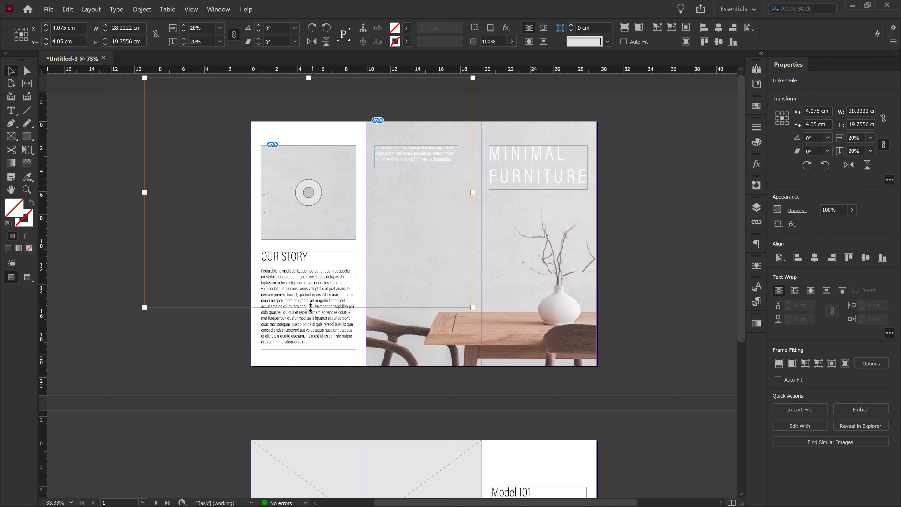
Step: Scale the placed image down proportionally to about 14.73 x 10.31 cm and reposition it within its frame to show the plant and chair
drag(309, 307, 309, 252)
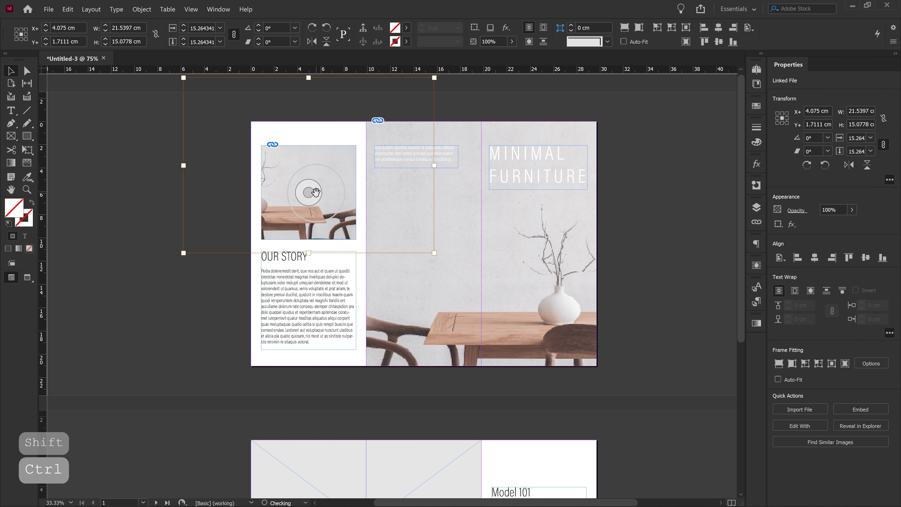
drag(324, 200, 307, 191)
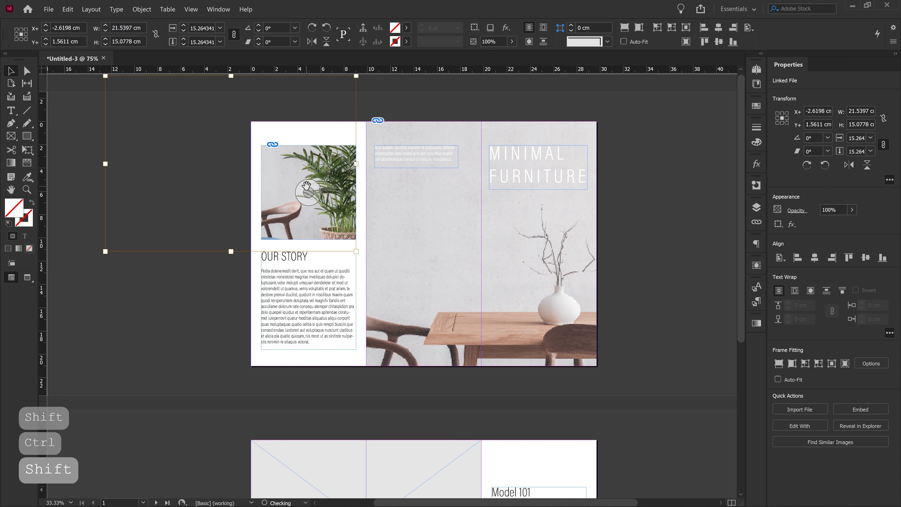
drag(108, 80, 184, 131)
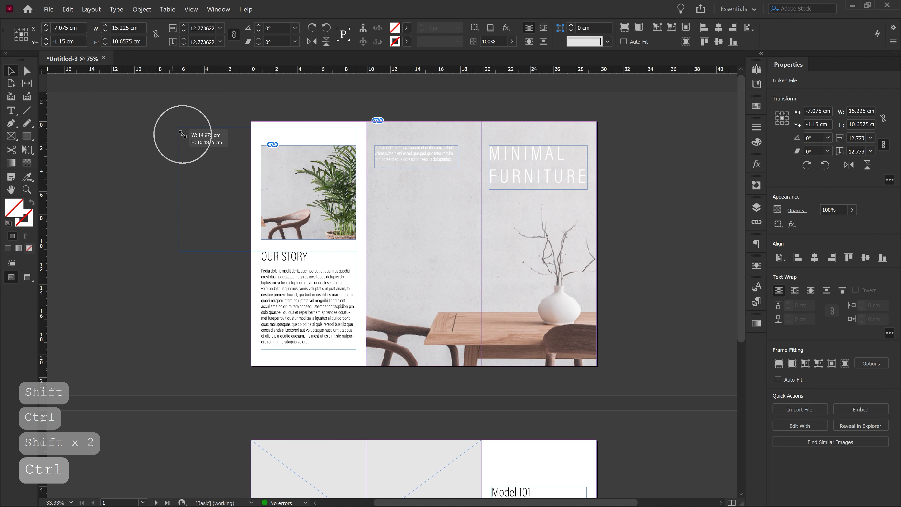
mouse_move(304, 196)
mouse_down()
mouse_move(305, 185)
mouse_move(306, 197)
mouse_up()
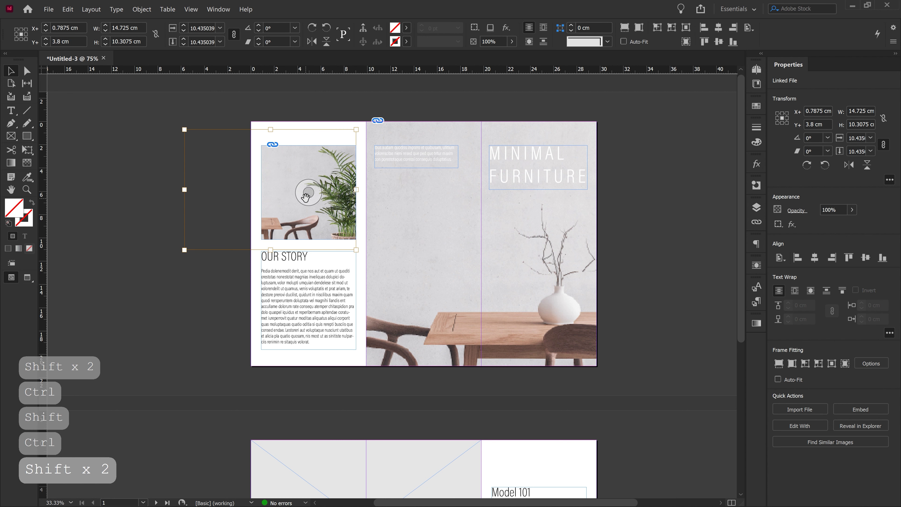
click(146, 185)
Step: Select the plant photo and the "OUR STORY" text frame together and centre them vertically on the page at Y 10.5 cm
scroll(382, 234, down, 1)
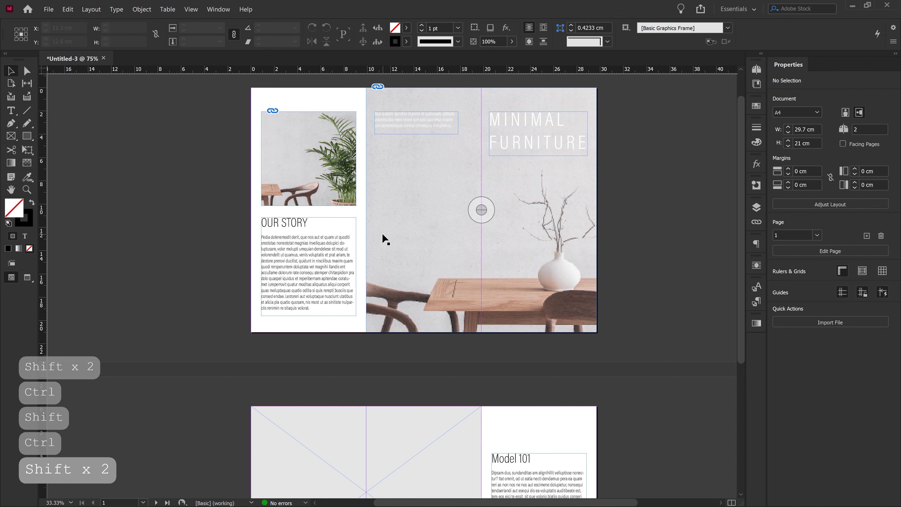
drag(231, 185, 293, 248)
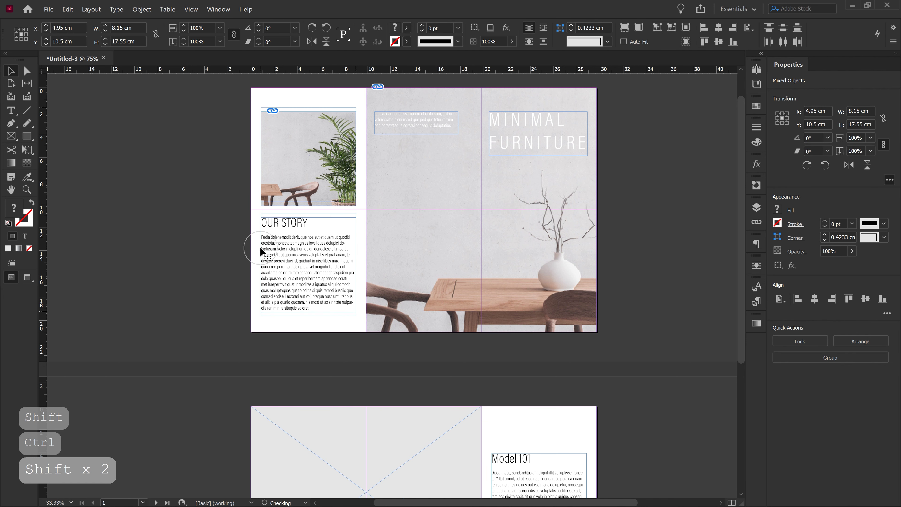
click(209, 237)
Step: Place the image clean-minimal-dining-room-table-with-chair into the large empty frame on page 2
scroll(210, 239, down, 5)
scroll(289, 248, down, 1)
key(space)
drag(289, 248, 383, 268)
key(ctrl)
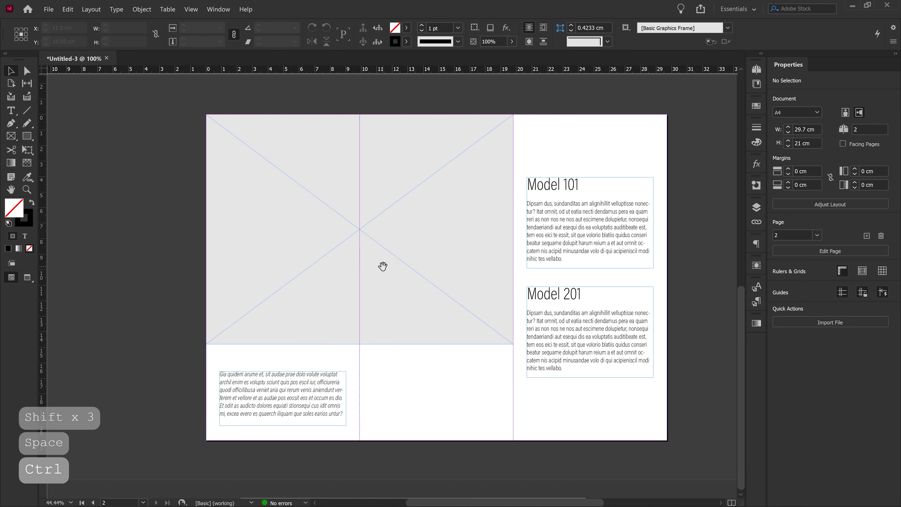
click(48, 9)
click(64, 116)
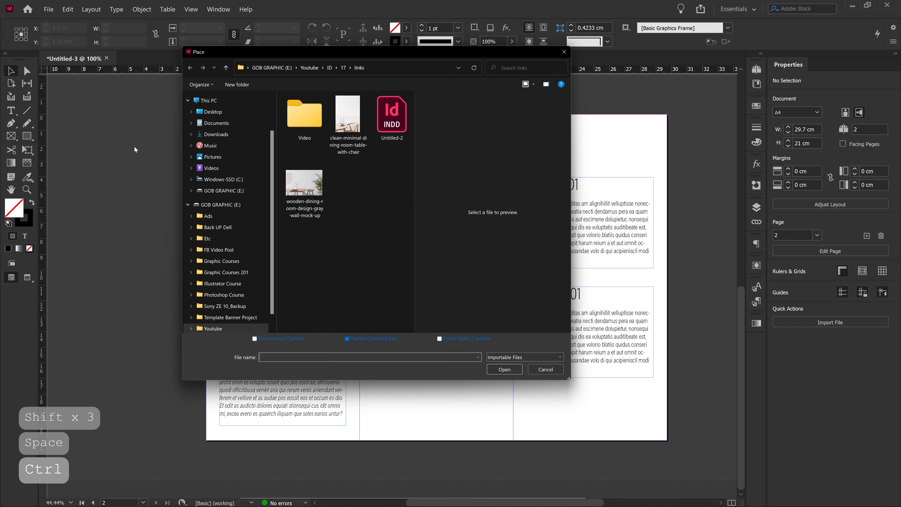
click(343, 139)
click(504, 369)
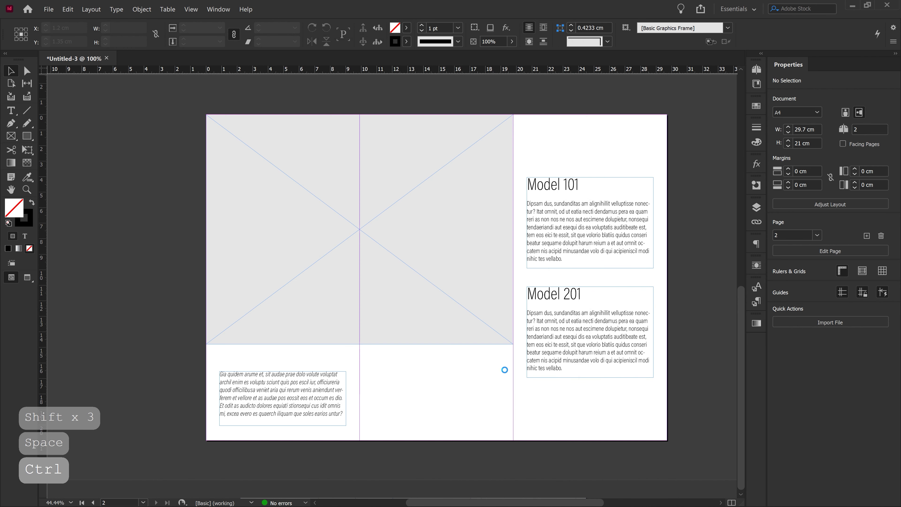
click(316, 161)
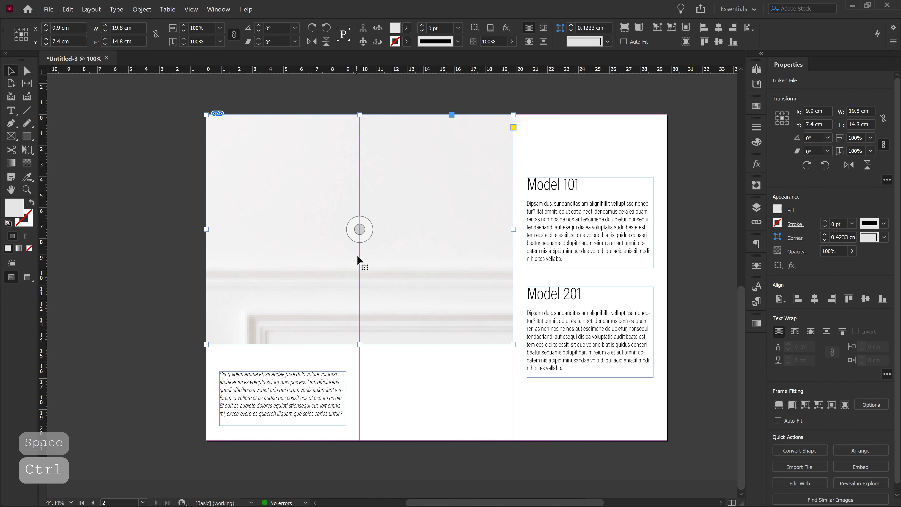
Step: Scale the page 2 image proportionally to 19.8 x 29.67 cm and align its lower edge with the frame, showing the table and chair
click(358, 228)
ctrl+alt+click(455, 292)
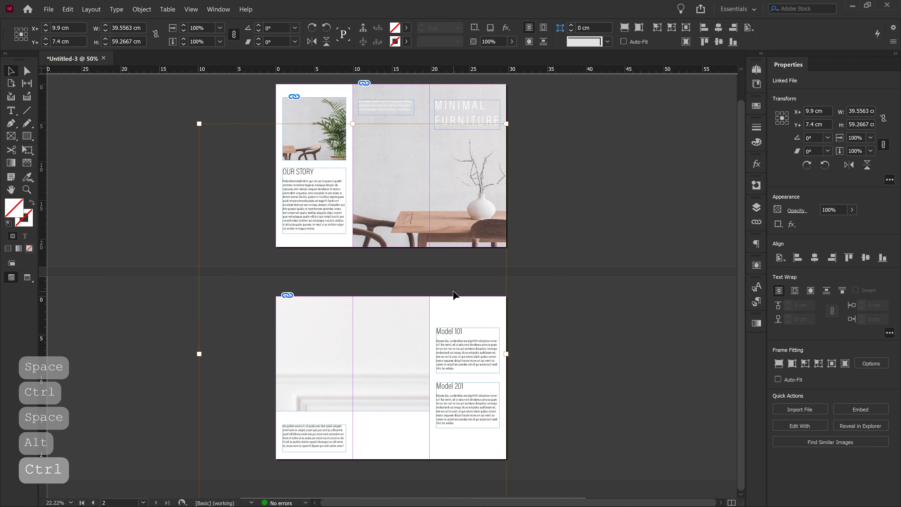
drag(500, 352, 430, 353)
drag(199, 354, 354, 302)
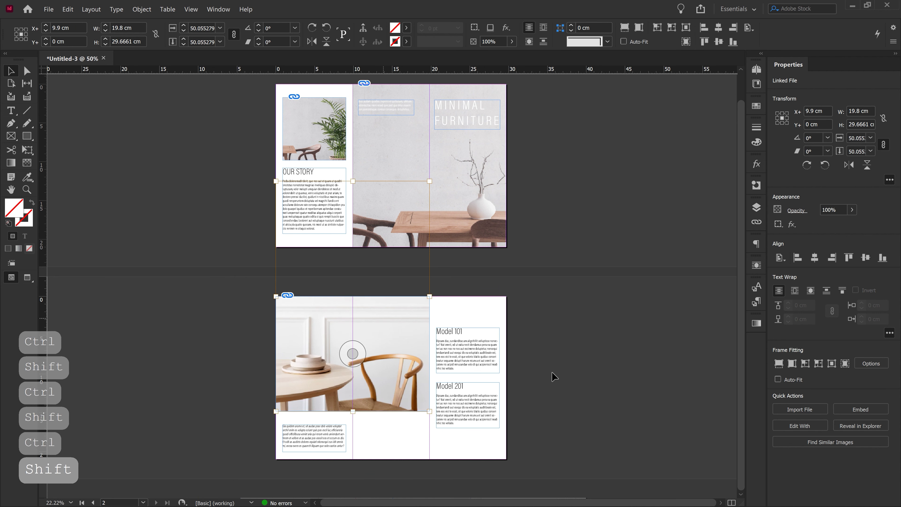
click(587, 376)
Step: Switch the screen to Preview mode without frame edges and guides, and examine both finished brochure pages
click(415, 378)
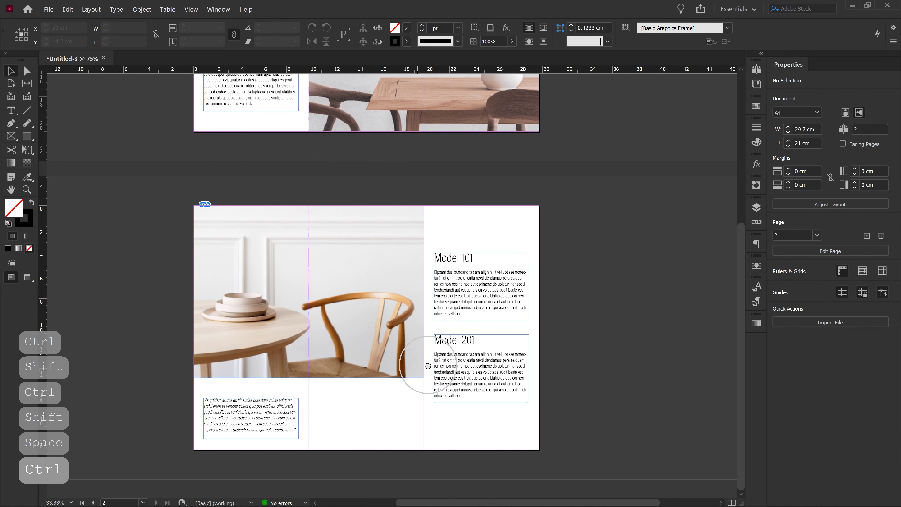
click(597, 352)
key(w)
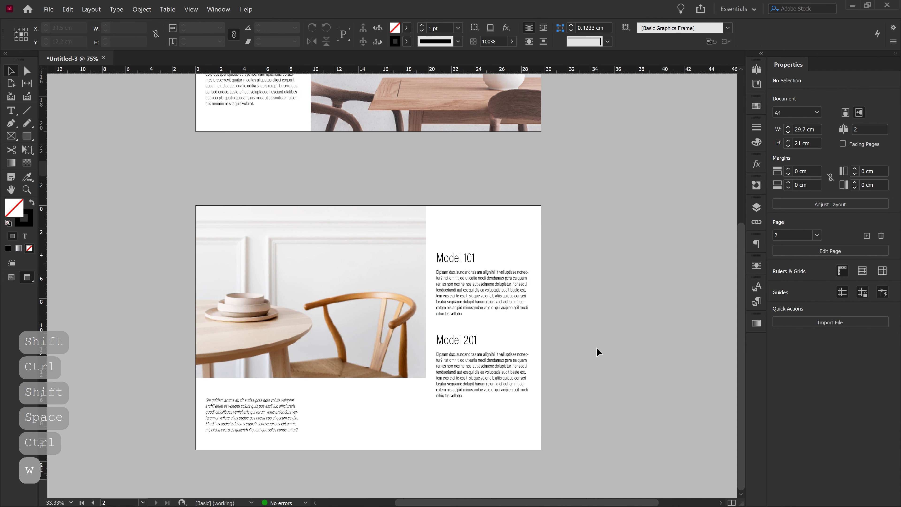
ctrl+alt+click(442, 279)
key(space)
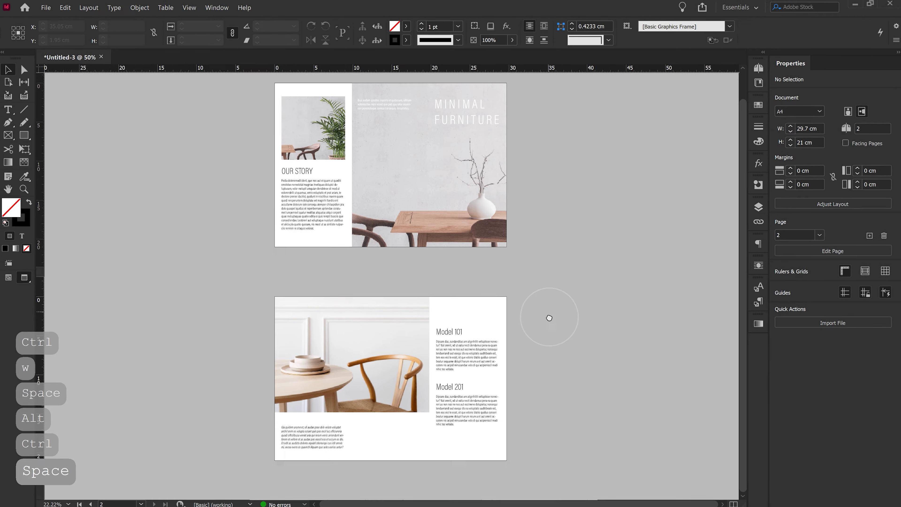